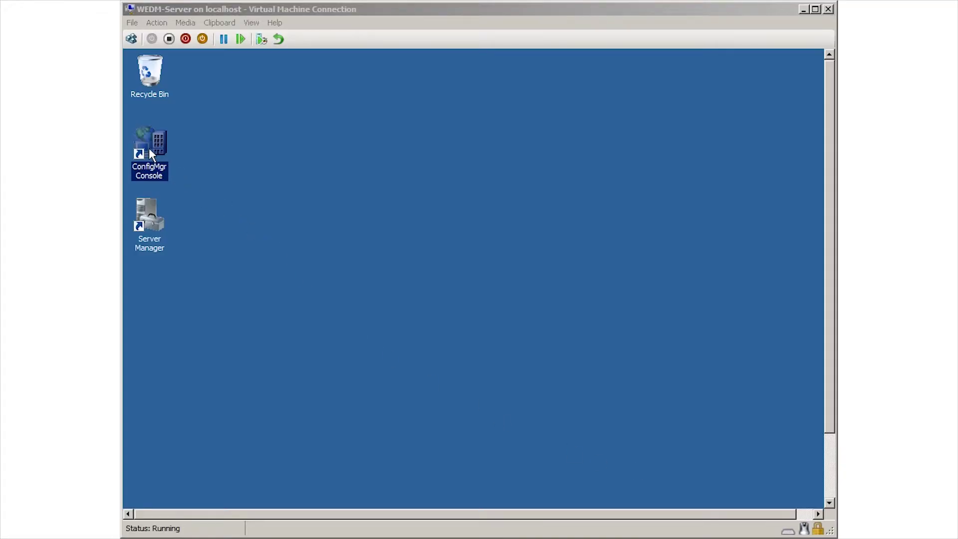
Open the ConfigMgr Console and expand Collections under Computer Management down to the All Windows Embedded Devices subcollections.
{"action": "double_click", "coordinate": [150, 149]}
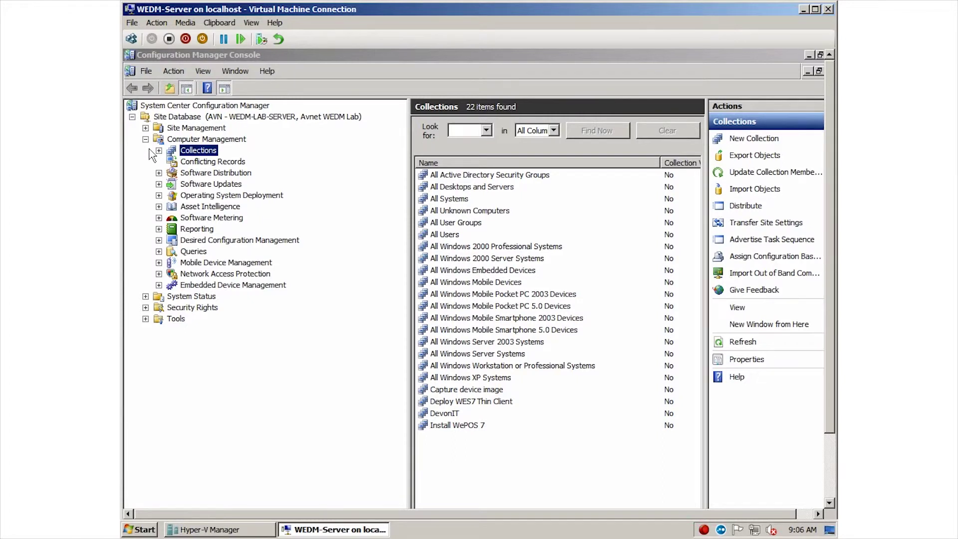
{"action": "left_click", "coordinate": [230, 141]}
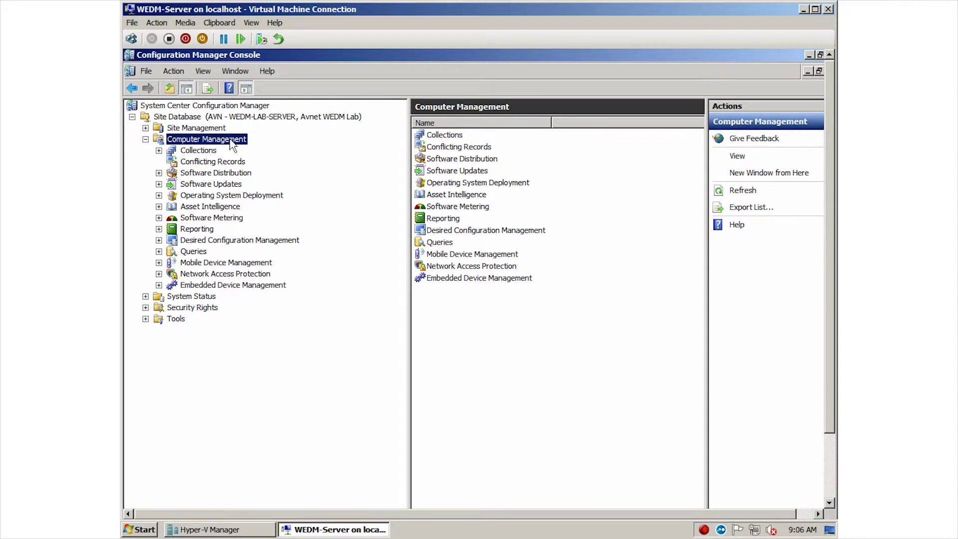
{"action": "left_click", "coordinate": [159, 150]}
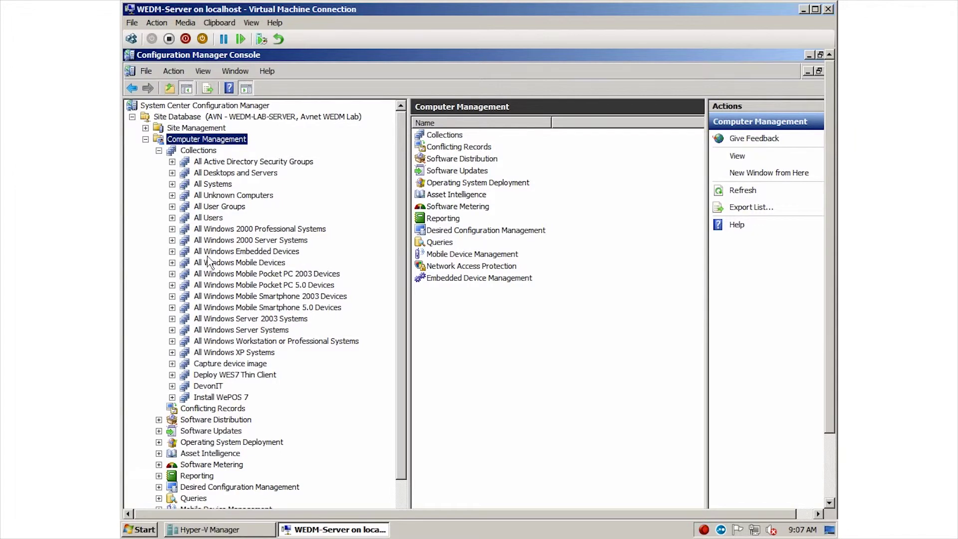
{"action": "left_click", "coordinate": [172, 252]}
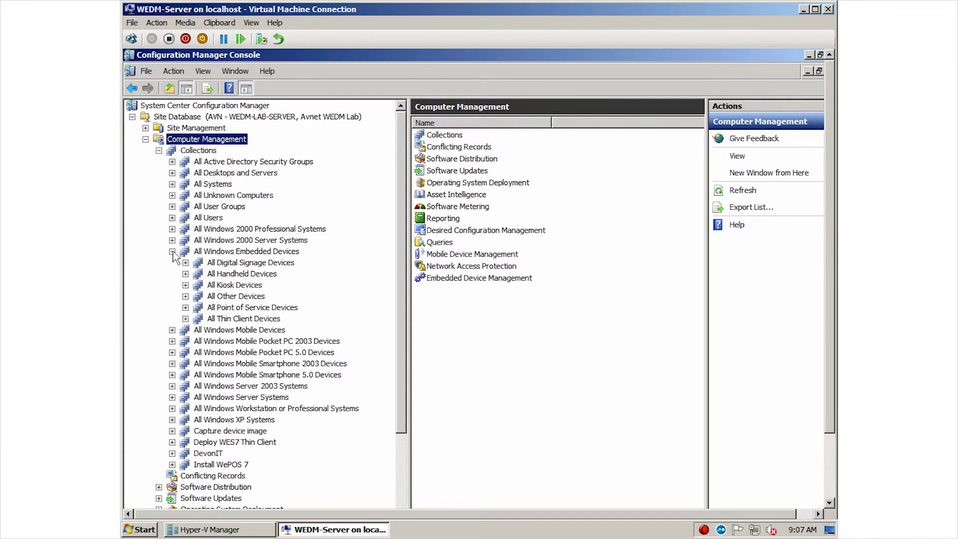
Expand the Embedded Device Management node under Computer Management to view its imaging, configuration and write filter entries.
{"action": "left_click_drag", "start_coordinate": [405, 317], "coordinate": [403, 418]}
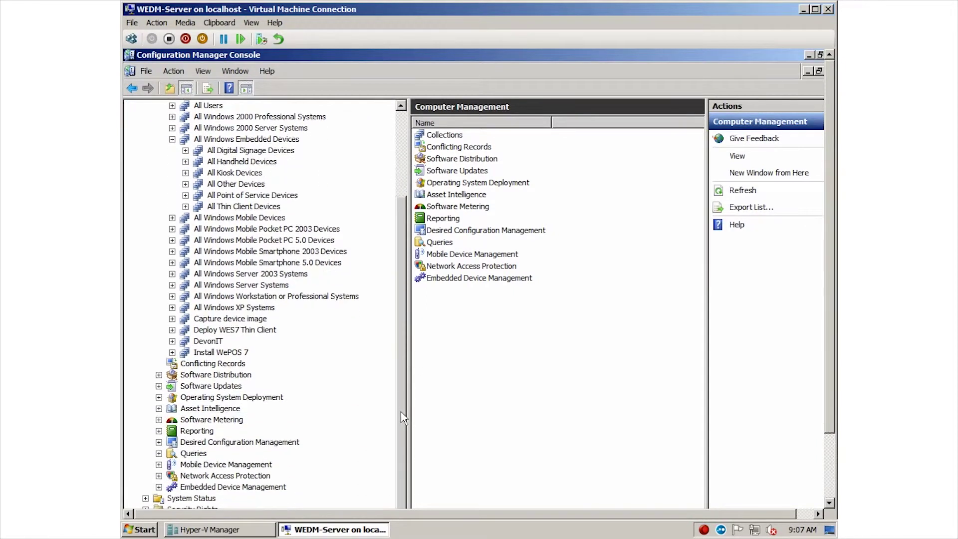
{"action": "left_click", "coordinate": [192, 488]}
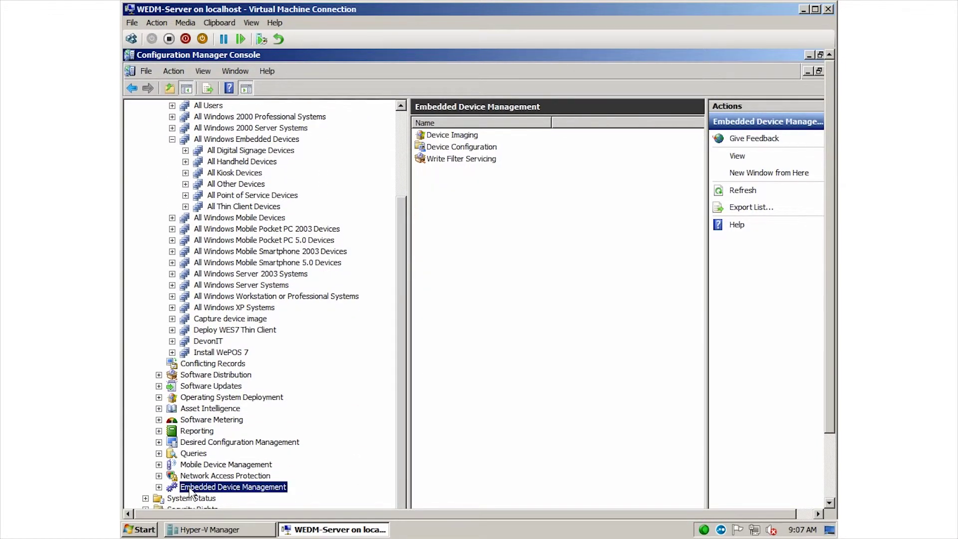
{"action": "left_click", "coordinate": [158, 488]}
{"action": "scroll", "coordinate": [403, 496], "scroll_direction": "down", "scroll_amount": 1}
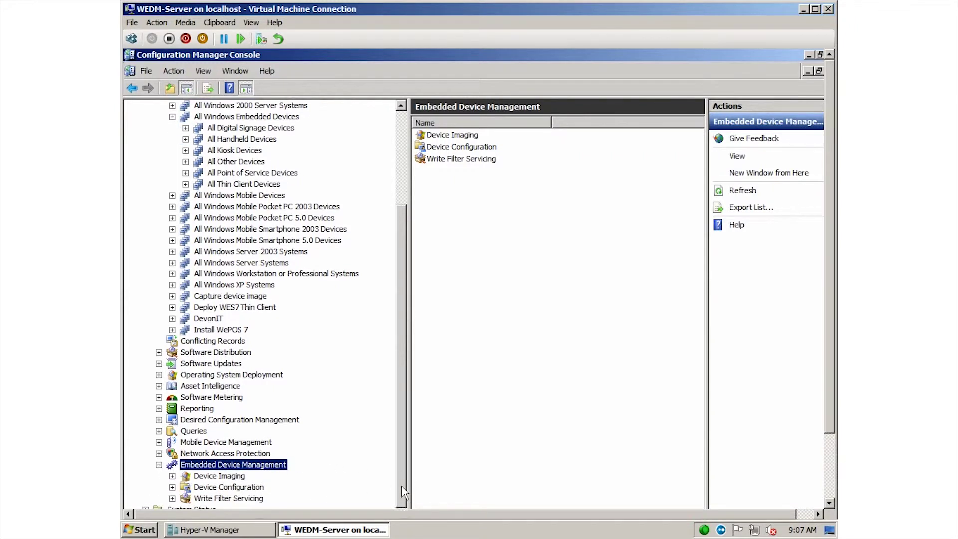
{"action": "scroll", "coordinate": [404, 501], "scroll_direction": "down", "scroll_amount": 1}
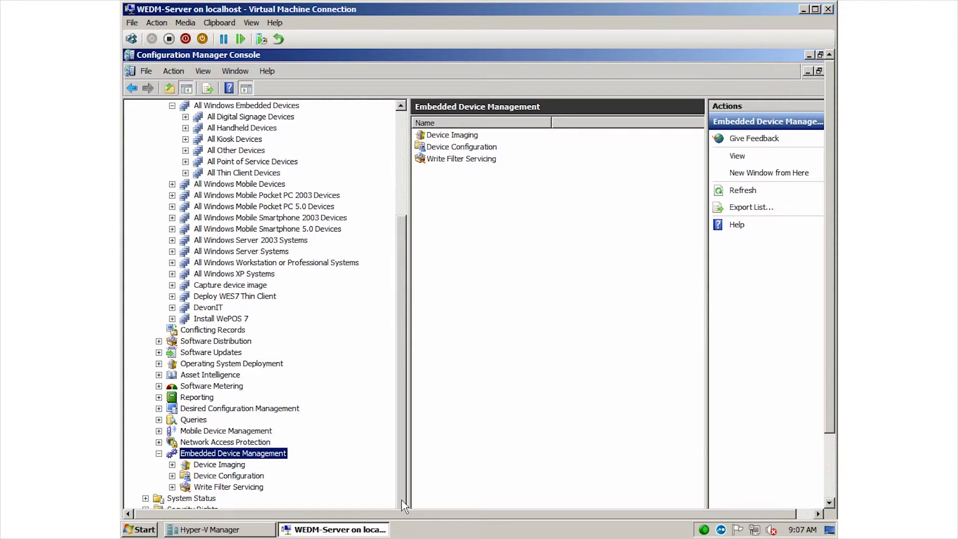
Start distributing software to the DEVONIT-1 system in the All Thin Client Devices collection.
{"action": "left_click_drag", "start_coordinate": [404, 506], "coordinate": [410, 386]}
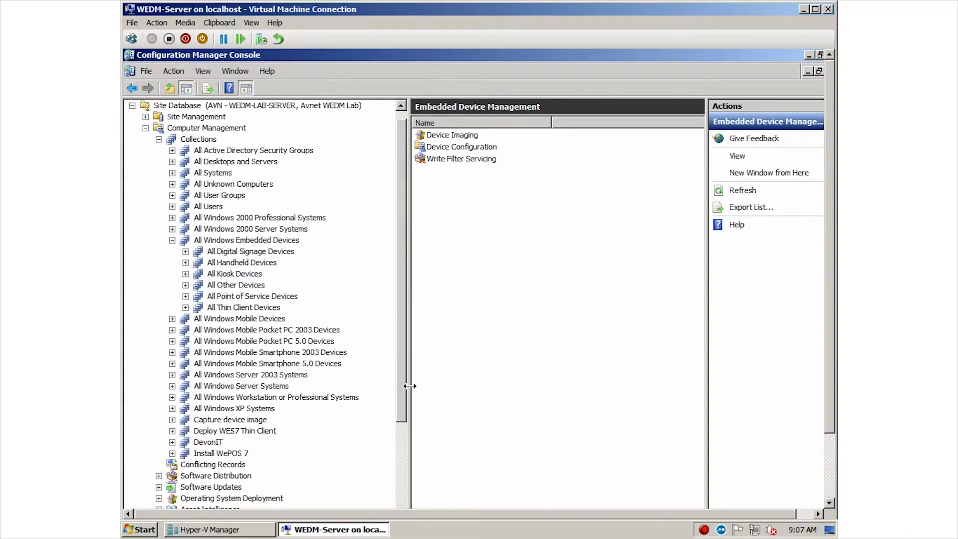
{"action": "left_click", "coordinate": [260, 308]}
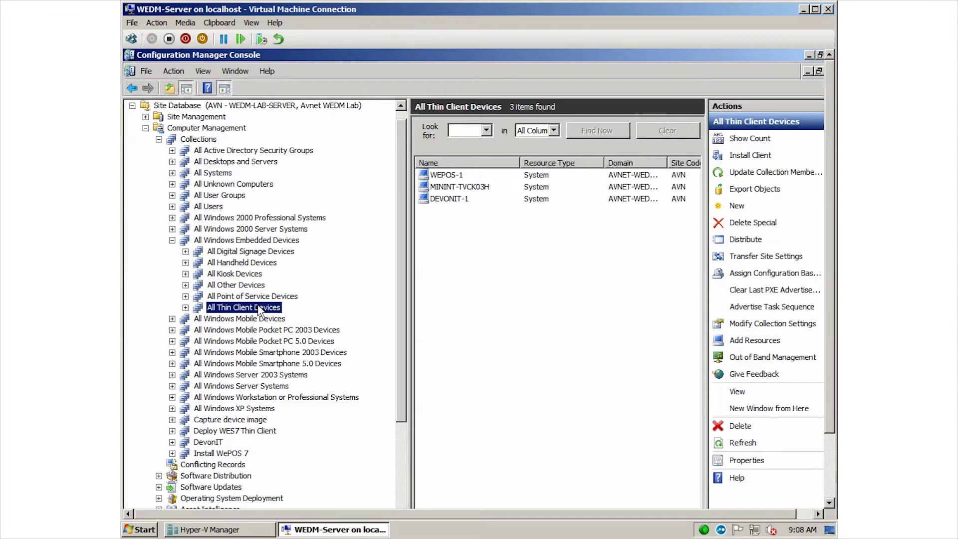
{"action": "right_click", "coordinate": [459, 199]}
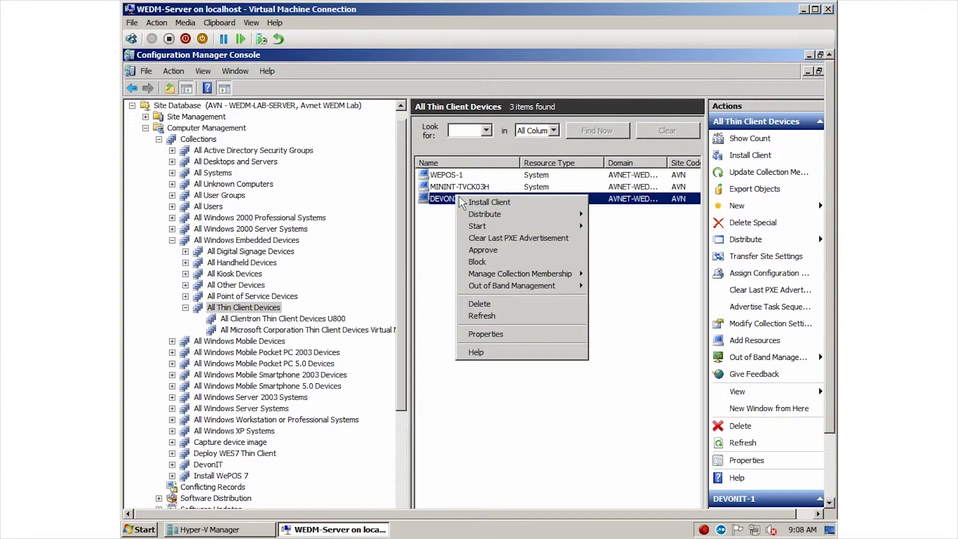
{"action": "mouse_move", "coordinate": [476, 217]}
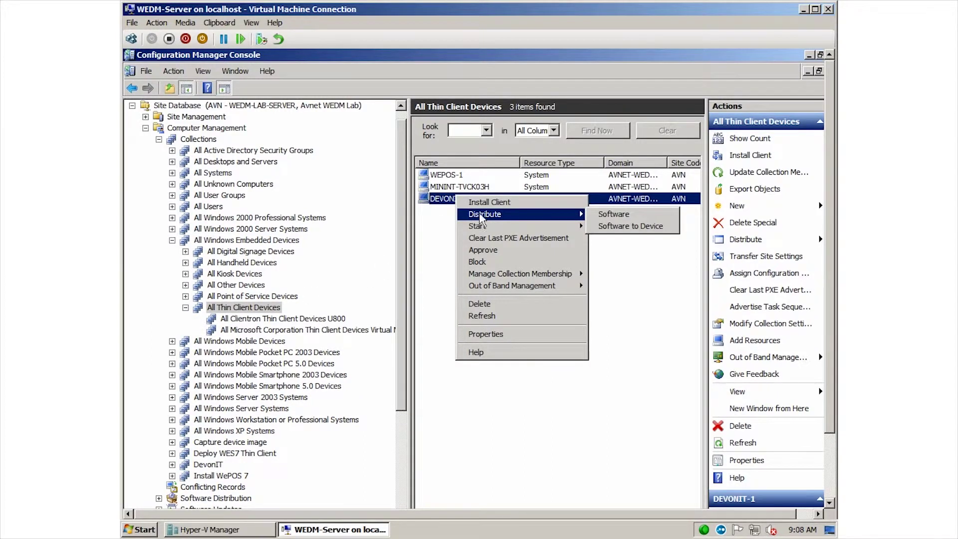
{"action": "left_click", "coordinate": [604, 216]}
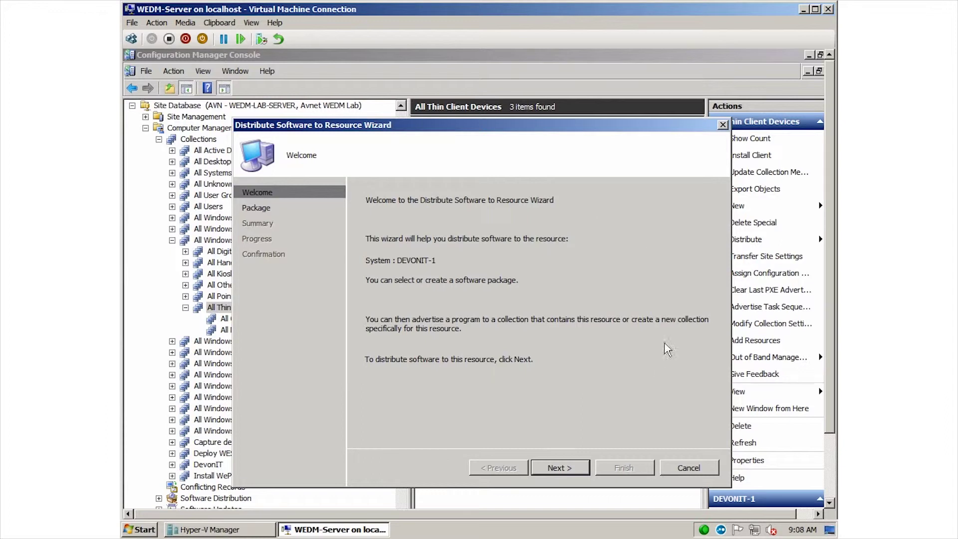
Select the existing Google Chrome US-EN package for distribution to DEVONIT-1.
{"action": "left_click", "coordinate": [559, 469]}
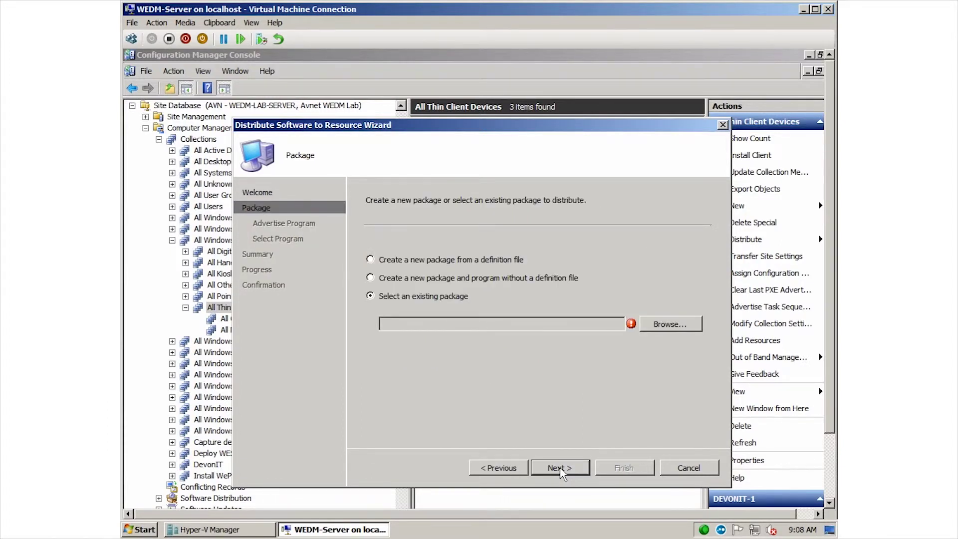
{"action": "left_click", "coordinate": [678, 324]}
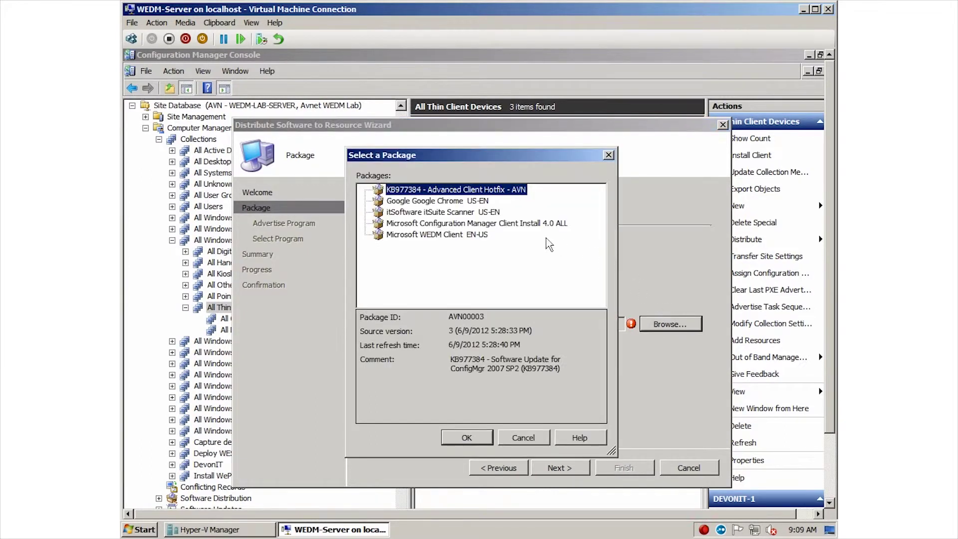
{"action": "left_click", "coordinate": [421, 201]}
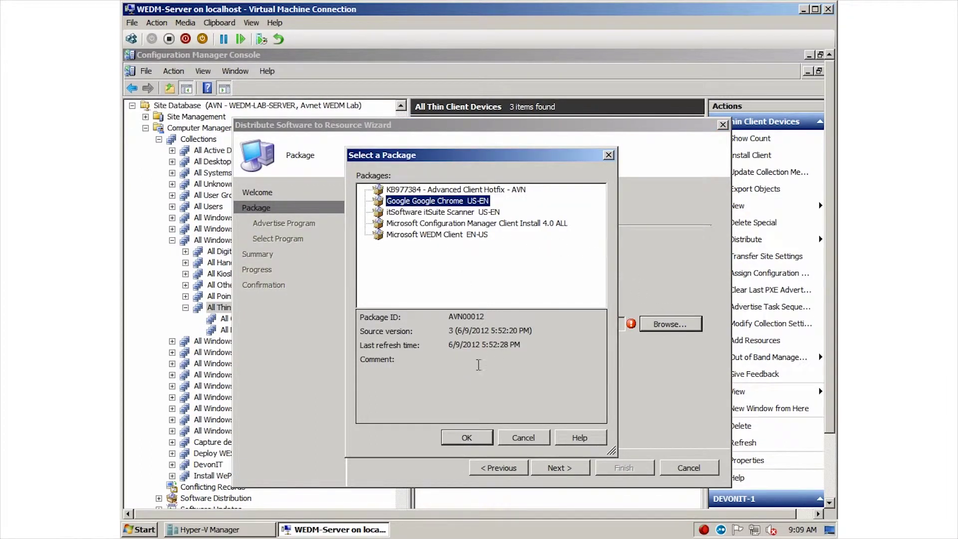
{"action": "left_click", "coordinate": [466, 437]}
{"action": "left_click", "coordinate": [559, 468]}
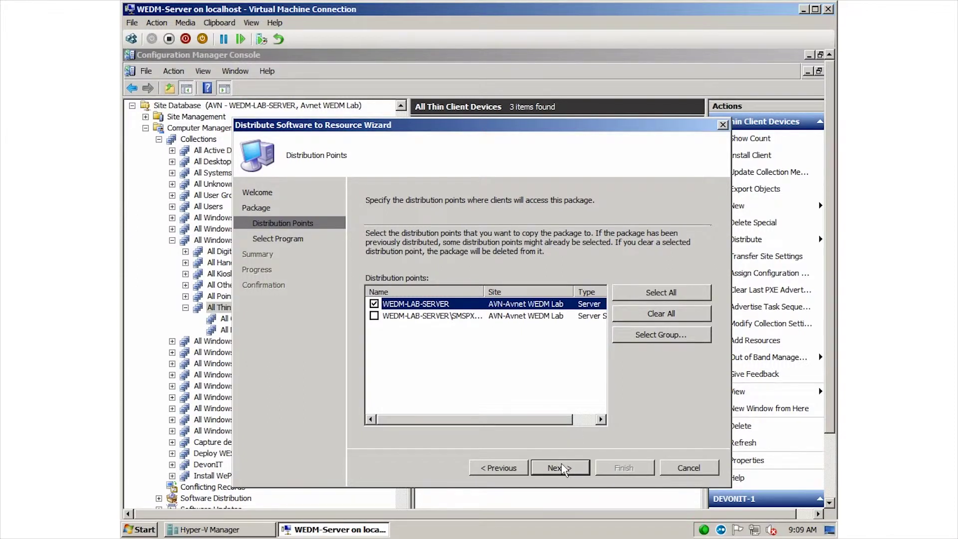
Advertise the Install Google Chrome program from WEDM-LAB-SERVER to a new collection, System : DEVONIT-1, keeping its direct membership rule.
{"action": "left_click", "coordinate": [563, 470]}
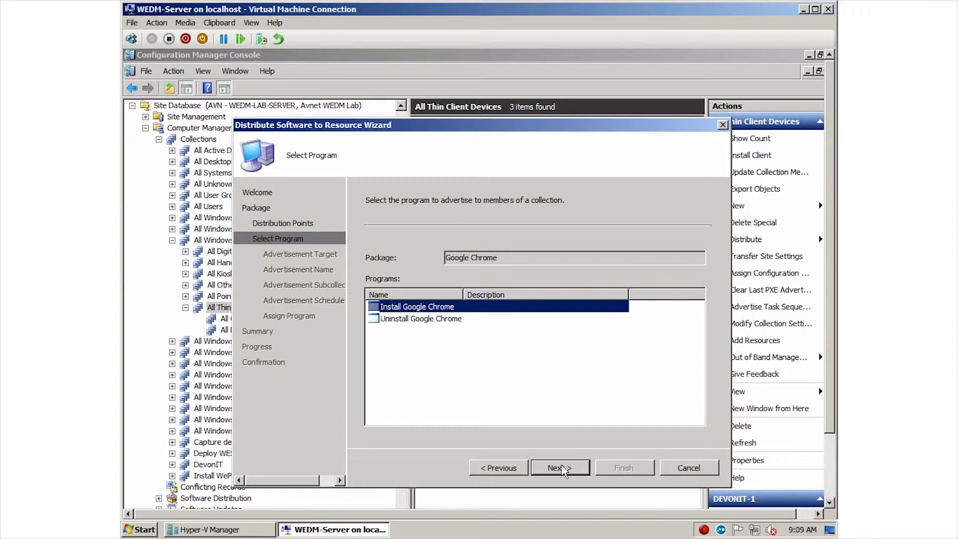
{"action": "left_click", "coordinate": [560, 468]}
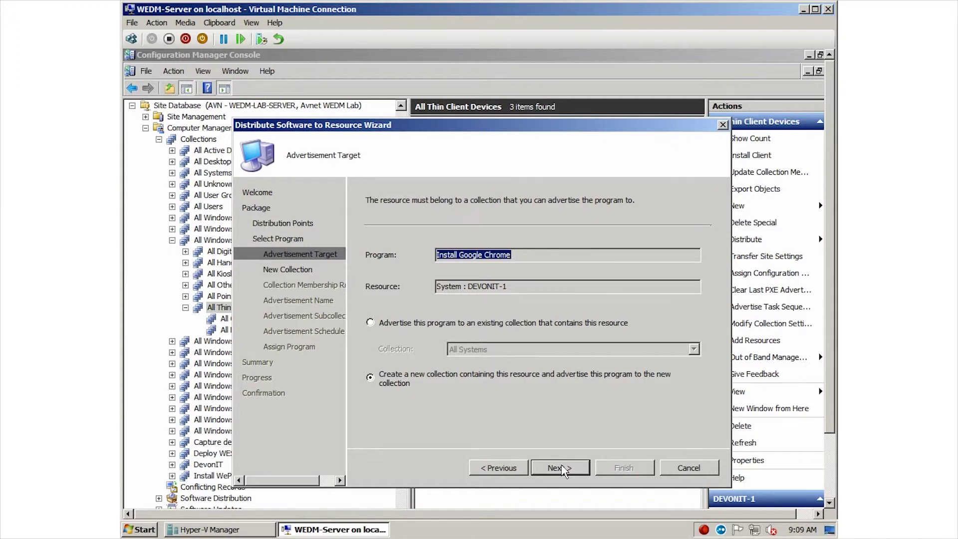
{"action": "left_click", "coordinate": [560, 467]}
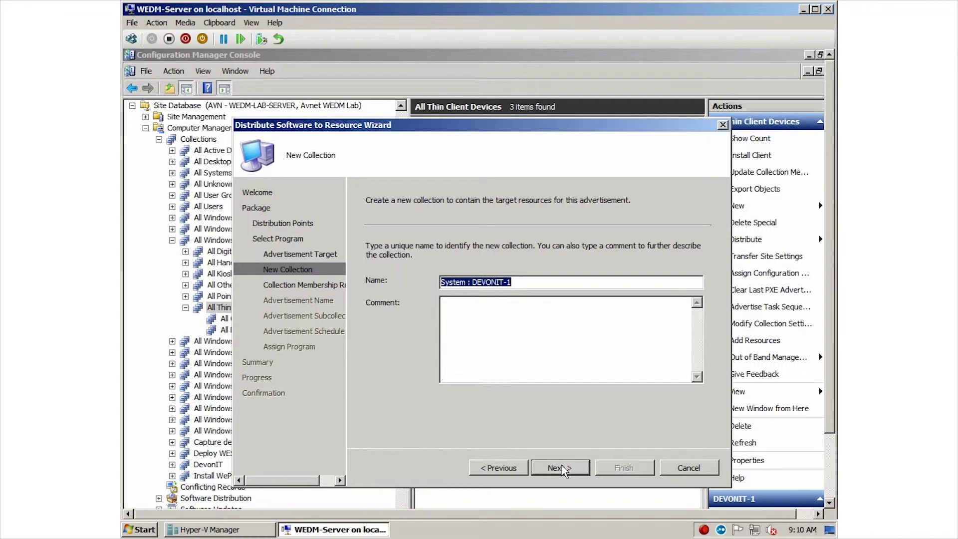
{"action": "left_click", "coordinate": [563, 469]}
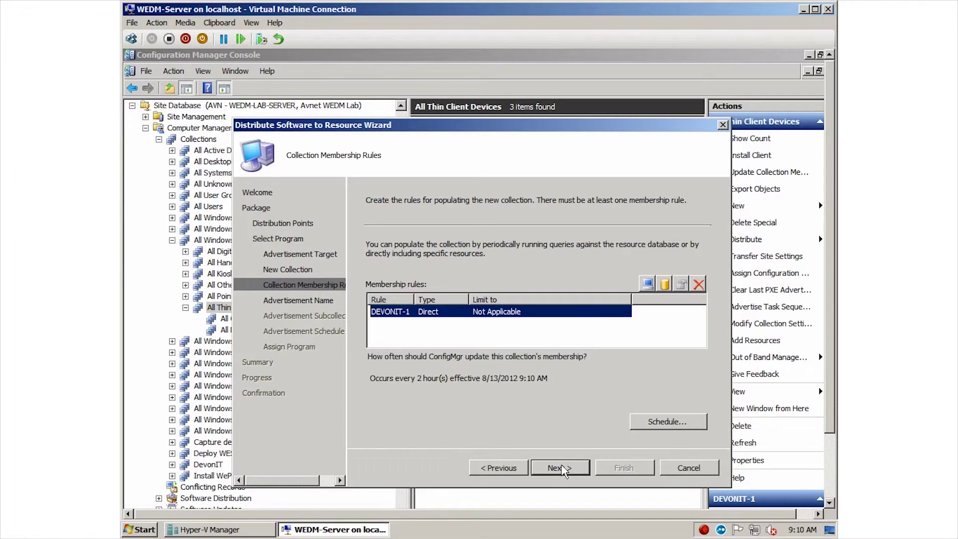
{"action": "left_click", "coordinate": [565, 470]}
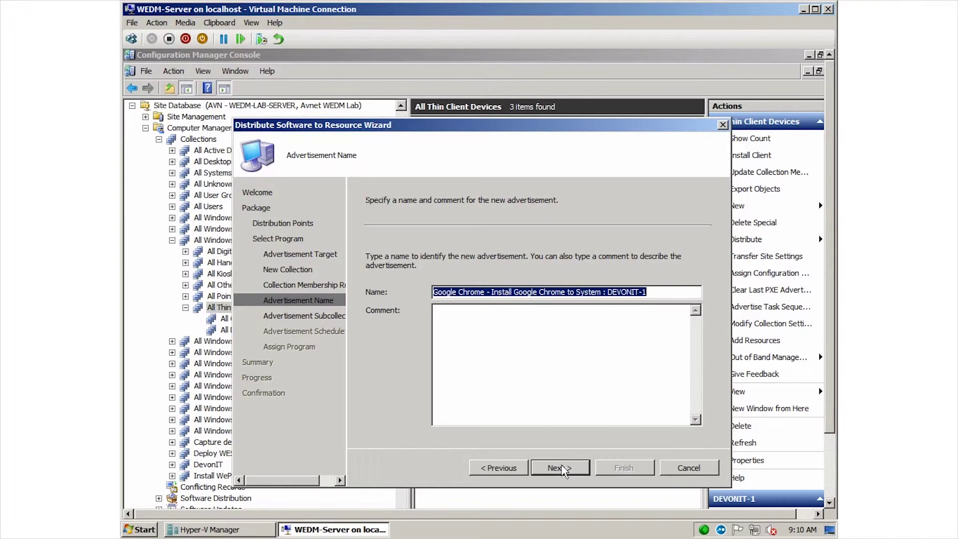
Accept the default advertisement name, the inclusion of subcollections and the schedule that never expires.
{"action": "left_click", "coordinate": [564, 470]}
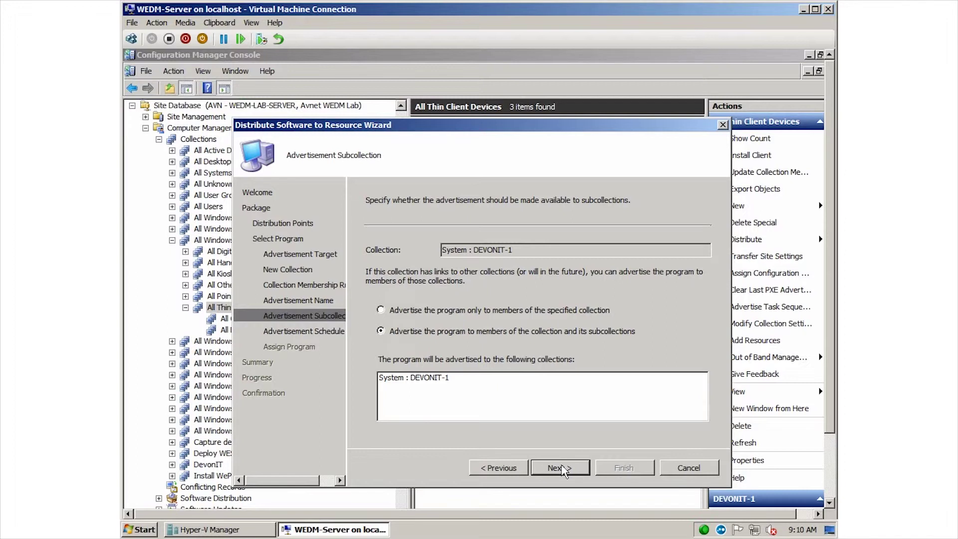
{"action": "left_click", "coordinate": [563, 470]}
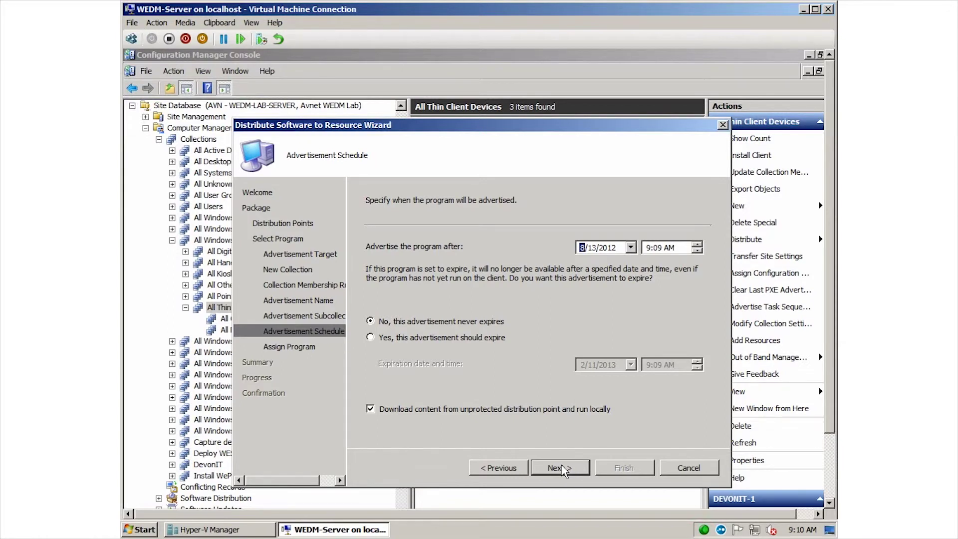
{"action": "left_click", "coordinate": [560, 467]}
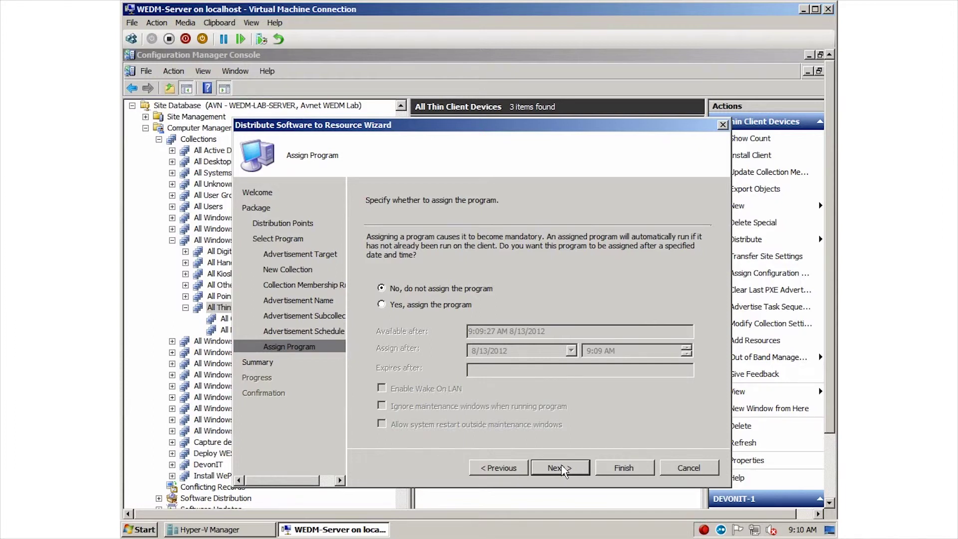
Assign the program as mandatory, ignoring maintenance windows and allowing system restart outside them, and complete the distribution wizard.
{"action": "left_click", "coordinate": [382, 305]}
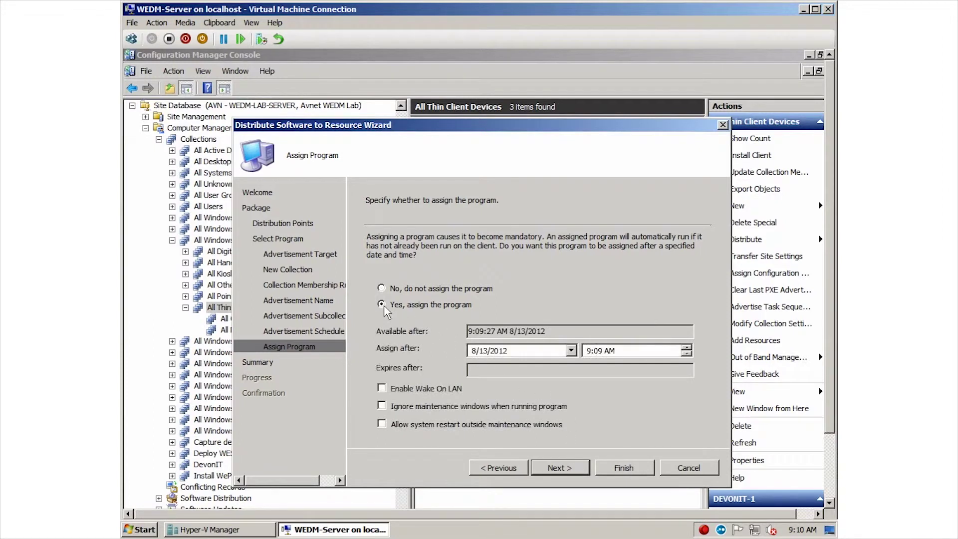
{"action": "left_click", "coordinate": [382, 406]}
{"action": "left_click", "coordinate": [382, 425]}
{"action": "left_click", "coordinate": [553, 469]}
{"action": "left_click", "coordinate": [549, 469]}
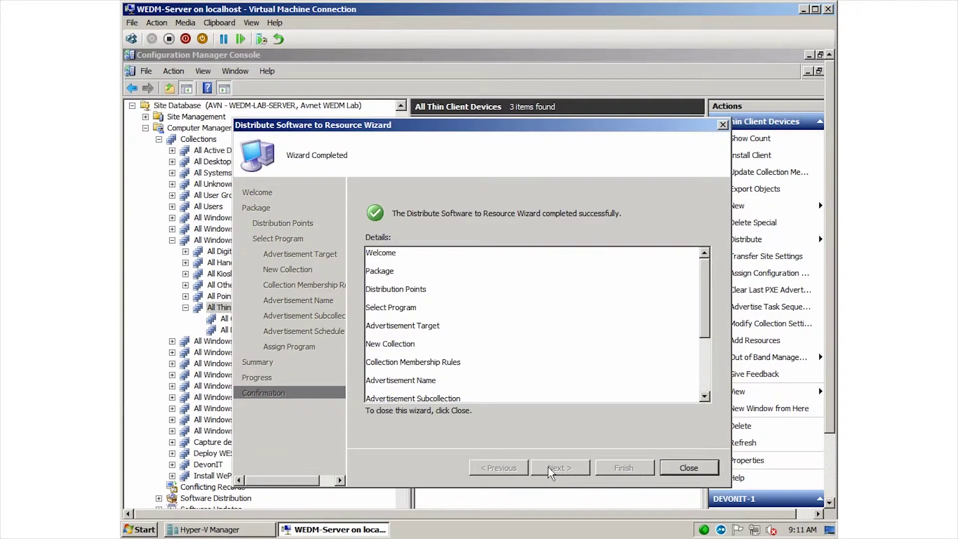
{"action": "left_click", "coordinate": [690, 468]}
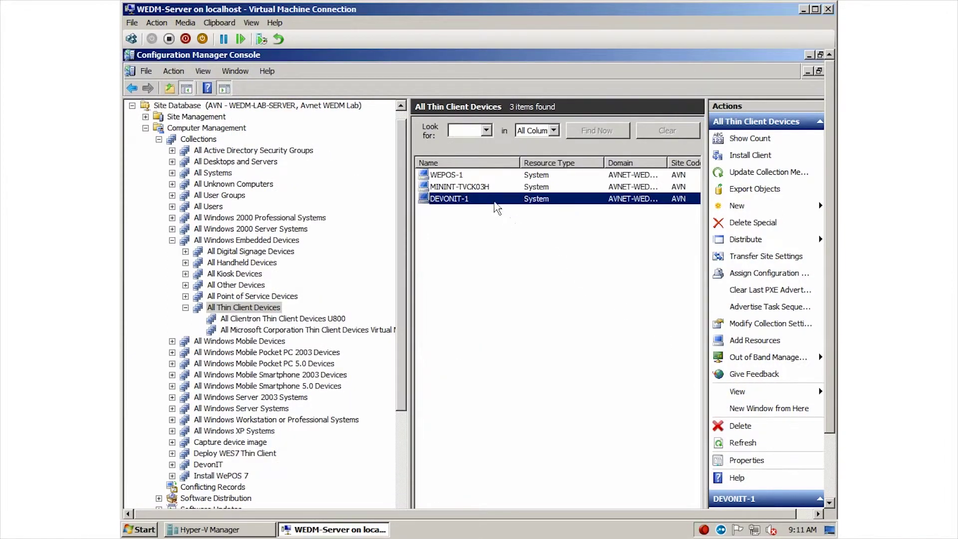
Start another software distribution to DEVONIT-1 using the existing itSoftware itSuite Scanner US-EN package.
{"action": "right_click", "coordinate": [493, 200]}
{"action": "mouse_move", "coordinate": [612, 217]}
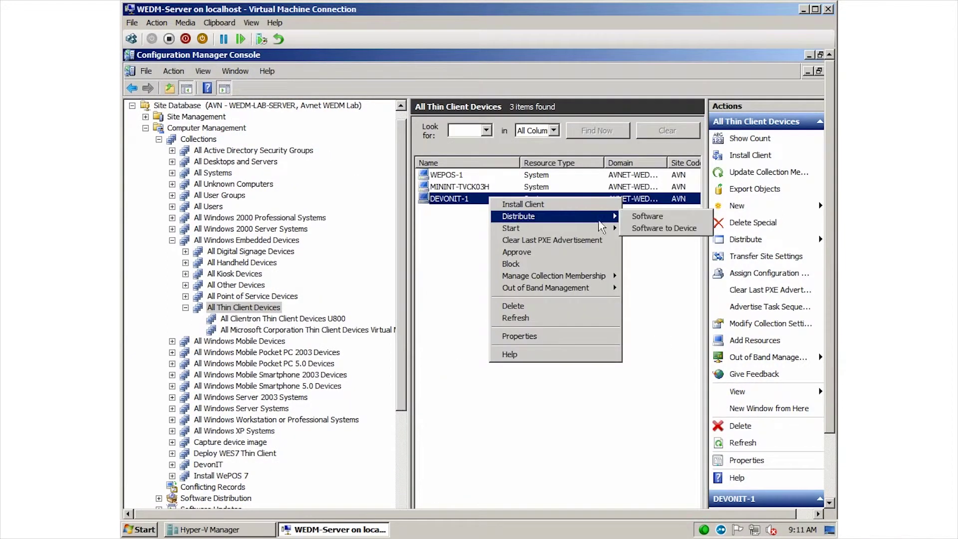
{"action": "left_click", "coordinate": [647, 216]}
{"action": "left_click", "coordinate": [549, 467]}
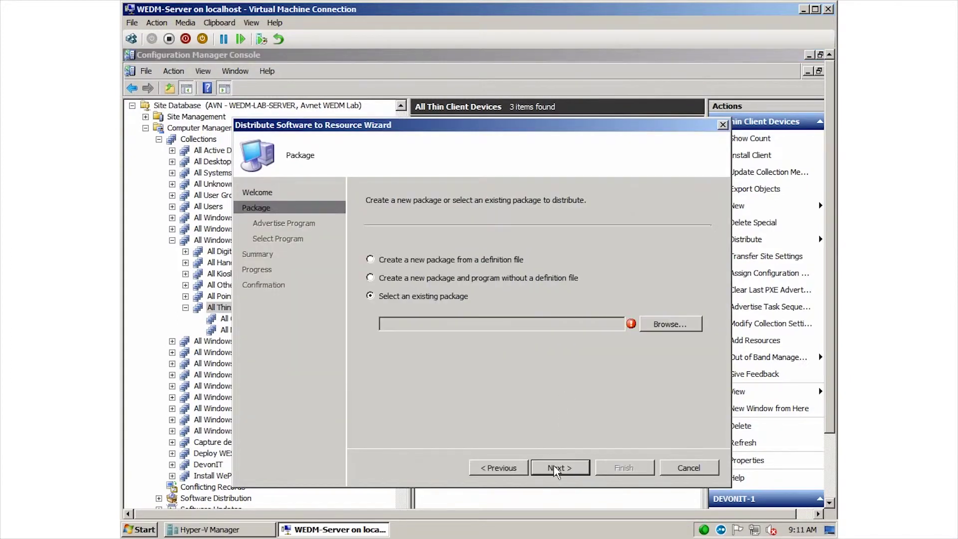
{"action": "left_click", "coordinate": [670, 324]}
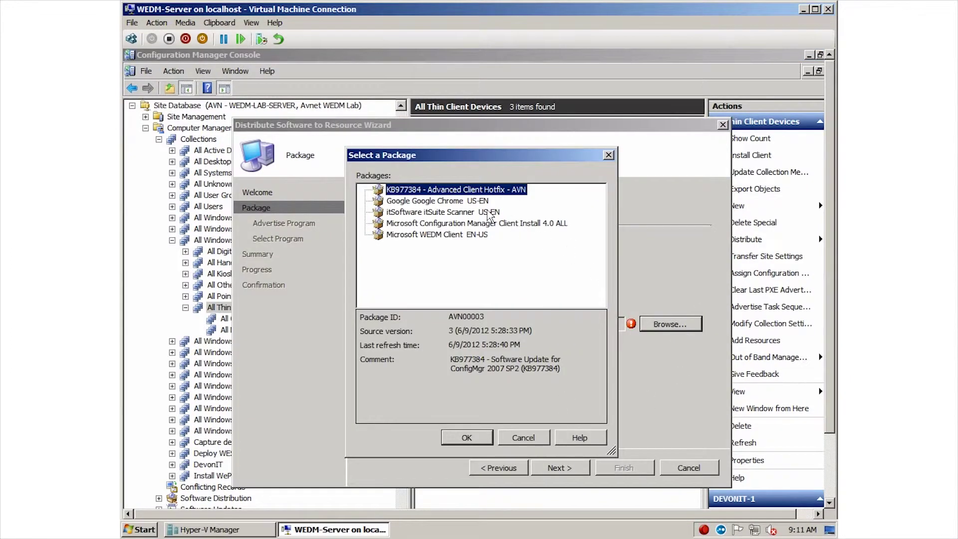
{"action": "left_click", "coordinate": [488, 214]}
{"action": "left_click", "coordinate": [465, 437]}
{"action": "left_click", "coordinate": [558, 467]}
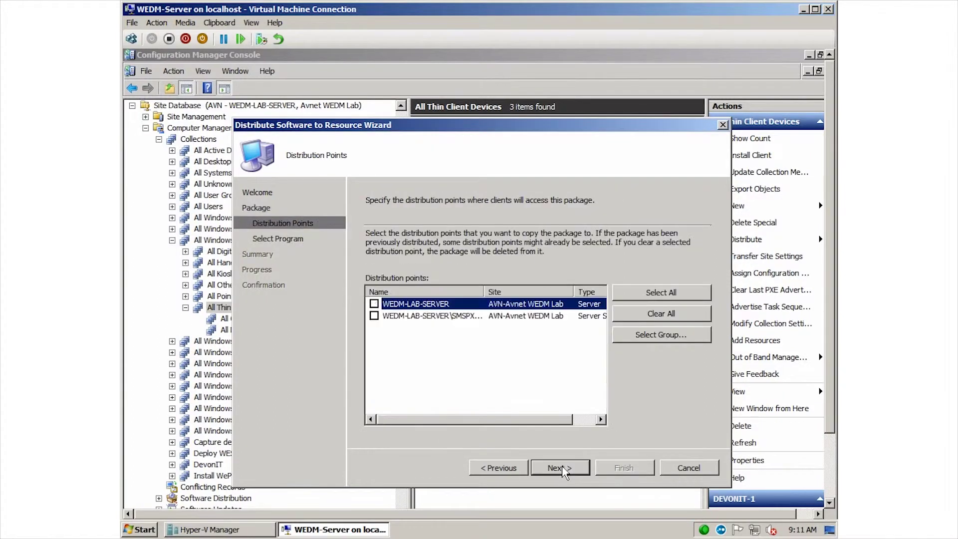
Target the itSuite Scanner installation program at a new collection named System : DEVONIT-1a.
{"action": "left_click", "coordinate": [558, 468]}
{"action": "left_click", "coordinate": [558, 467]}
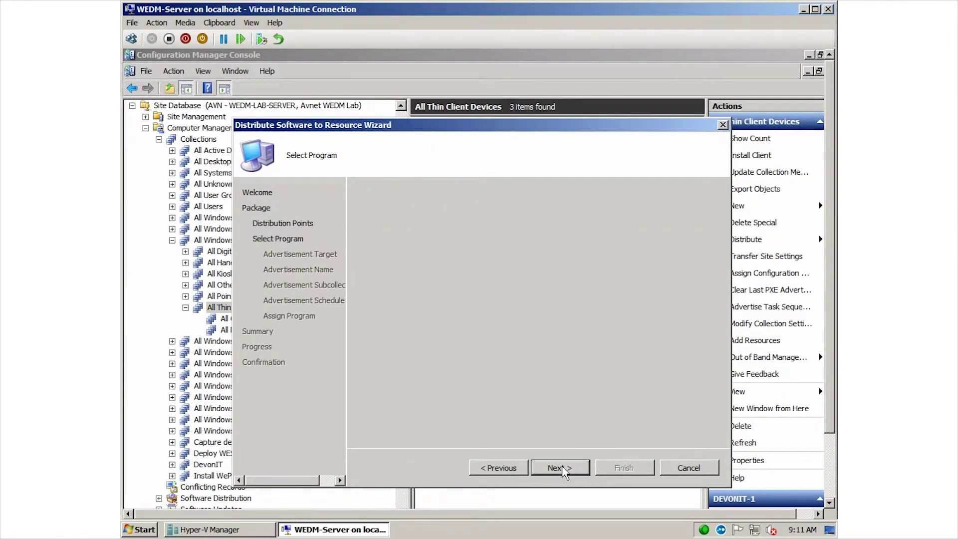
{"action": "left_click", "coordinate": [563, 469]}
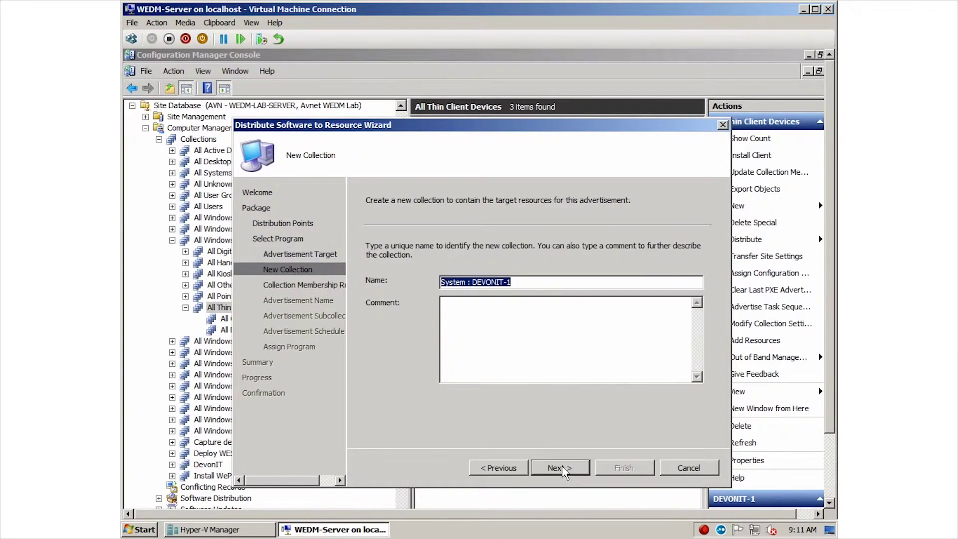
{"action": "left_click", "coordinate": [563, 469]}
{"action": "left_click", "coordinate": [576, 359]}
{"action": "left_click", "coordinate": [535, 283]}
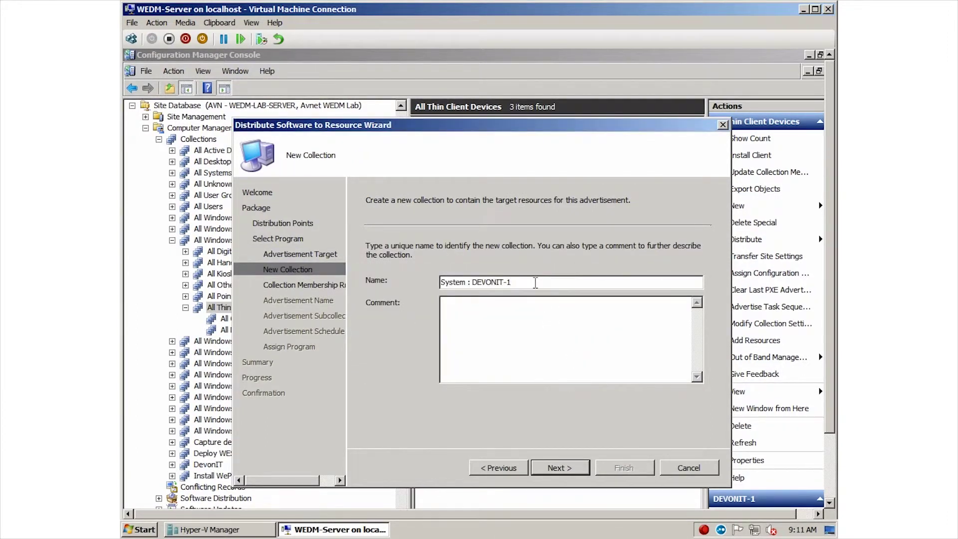
{"action": "type", "text": "a"}
{"action": "left_click", "coordinate": [561, 471]}
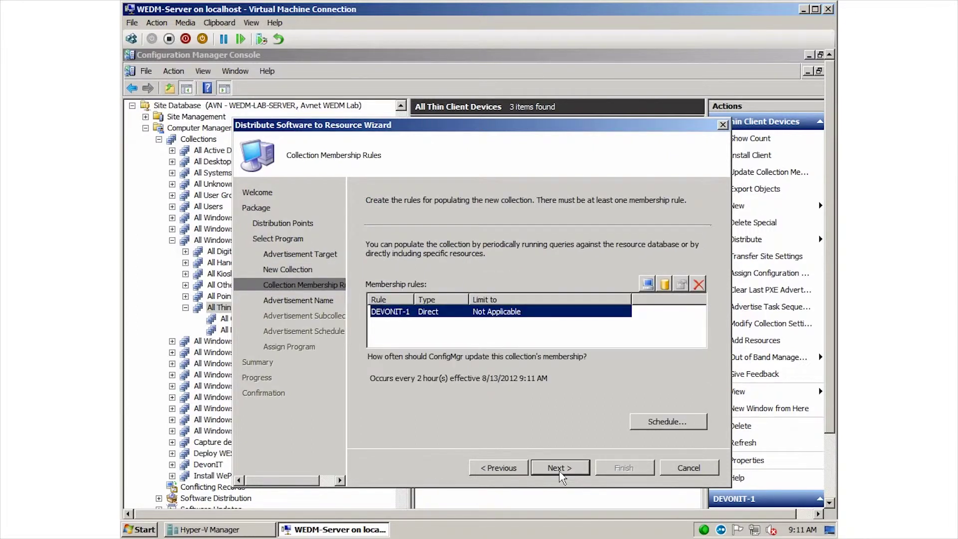
Keep the direct DEVONIT-1 membership rule and accept the default advertisement name, subcollection and schedule settings.
{"action": "left_click", "coordinate": [560, 470]}
{"action": "left_click", "coordinate": [560, 469]}
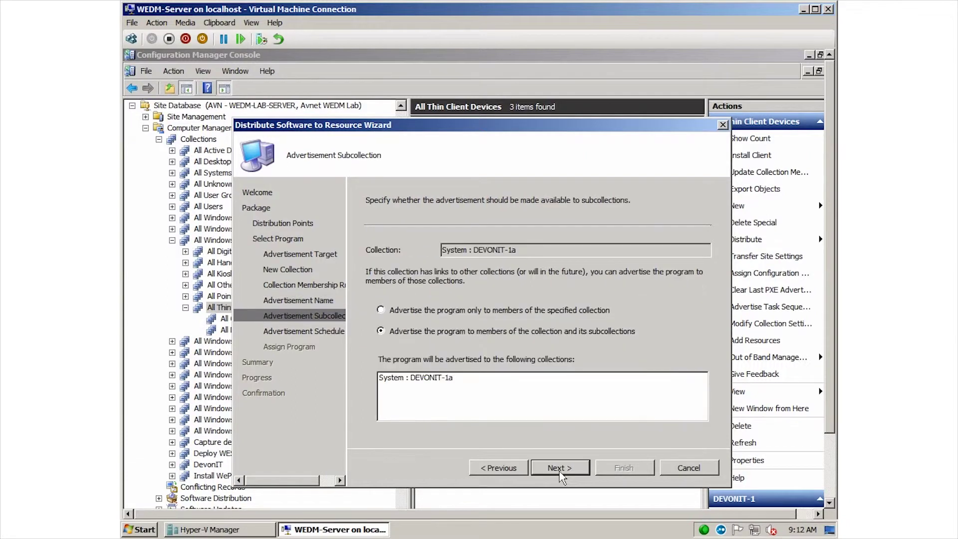
{"action": "left_click", "coordinate": [560, 471]}
{"action": "left_click", "coordinate": [567, 469]}
Assign the itSuite Scanner program as mandatory, ignoring maintenance windows and allowing restarts outside them, and complete the distribution wizard.
{"action": "left_click", "coordinate": [413, 306]}
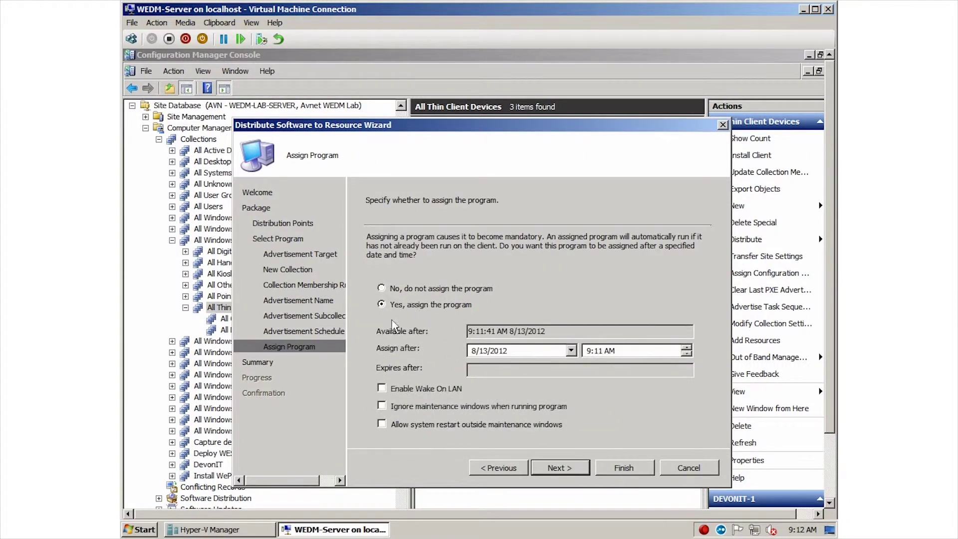
{"action": "left_click", "coordinate": [382, 406]}
{"action": "left_click", "coordinate": [382, 424]}
{"action": "left_click", "coordinate": [553, 469]}
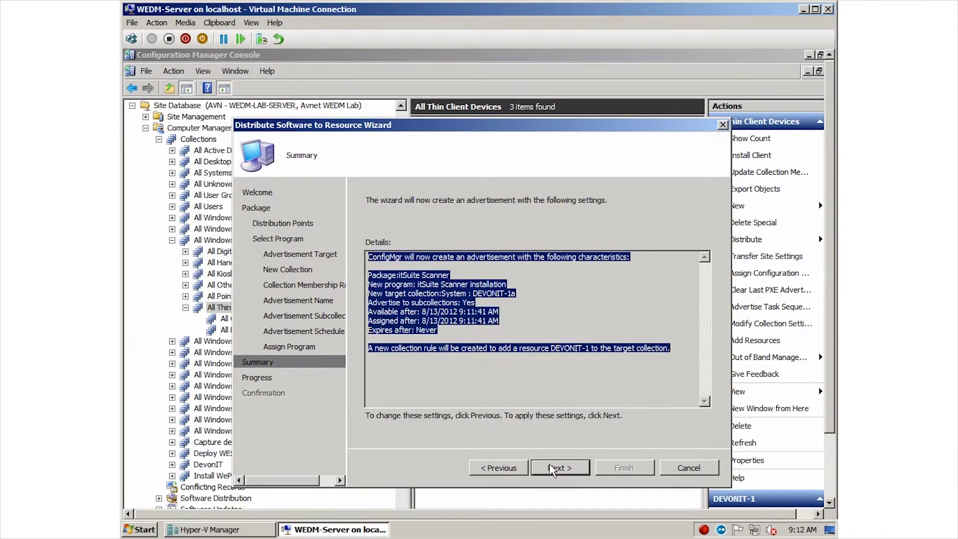
{"action": "left_click", "coordinate": [553, 469]}
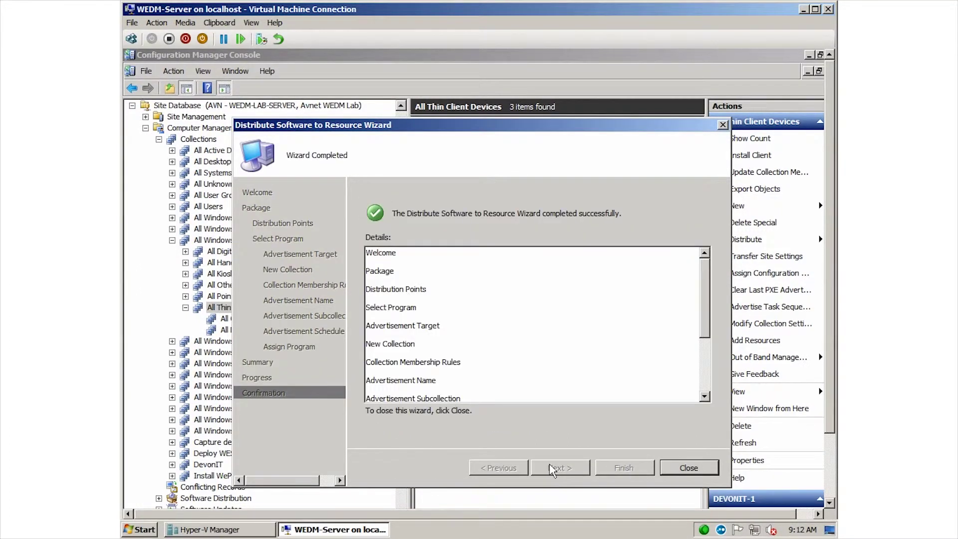
{"action": "left_click", "coordinate": [688, 468]}
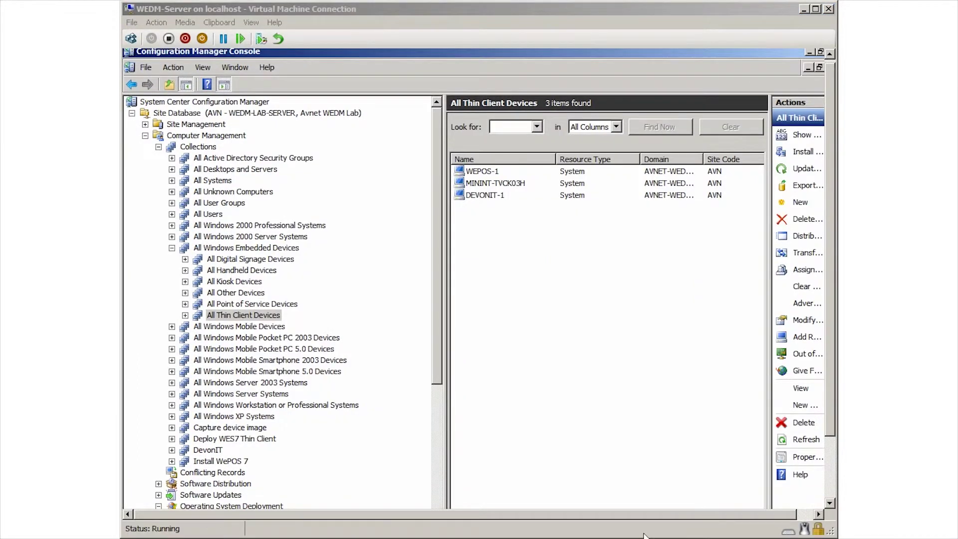
Examine the image details and data source of the WES7 Thin Client - Sysprepped (x86) operating system image.
{"action": "left_click", "coordinate": [231, 505]}
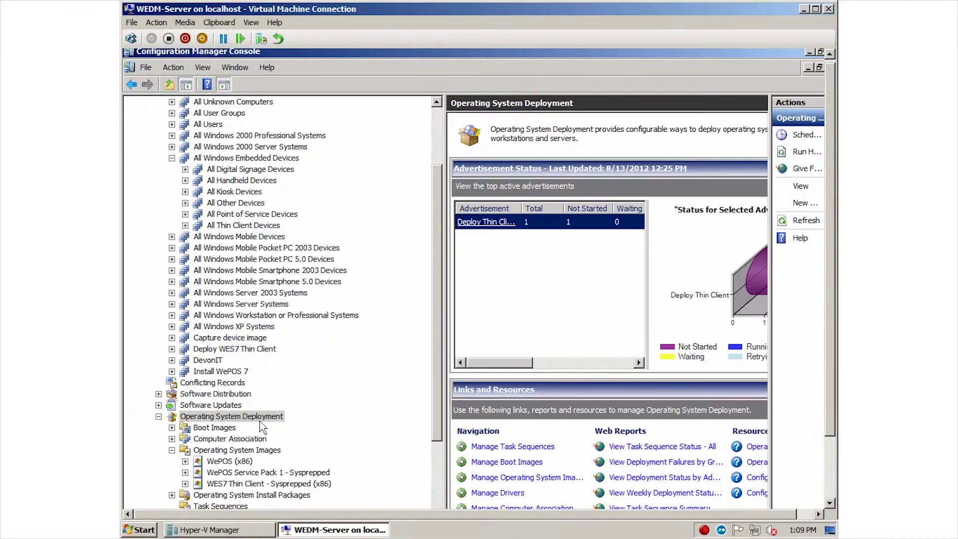
{"action": "left_click", "coordinate": [258, 451]}
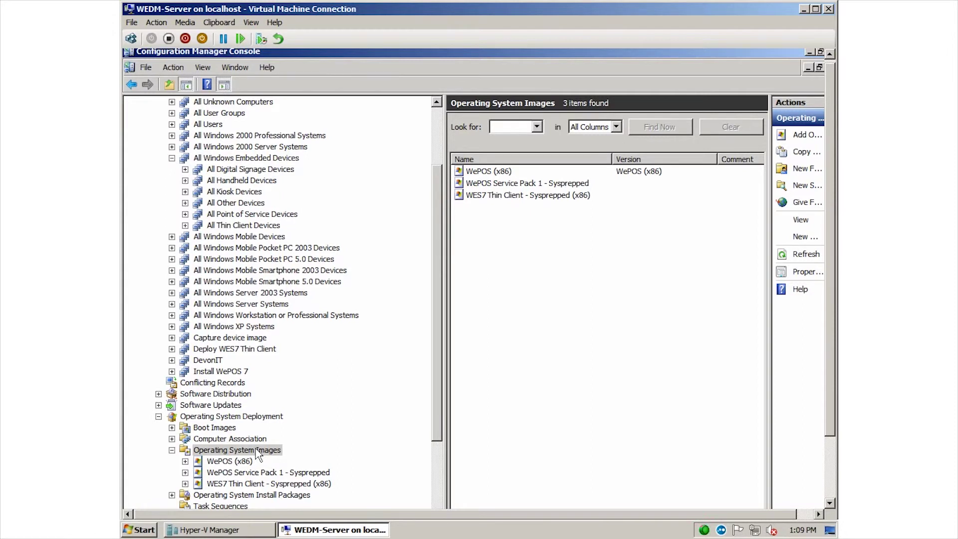
{"action": "right_click", "coordinate": [248, 482]}
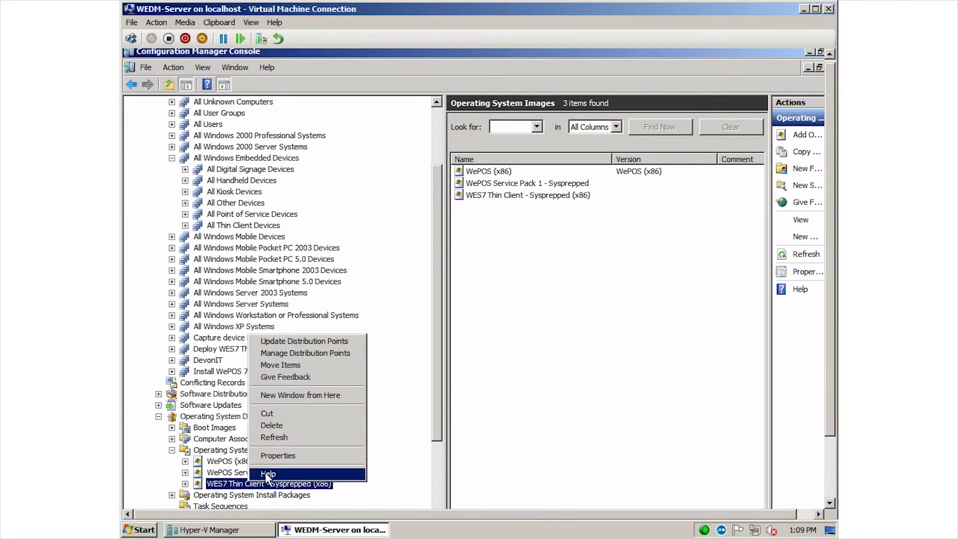
{"action": "left_click", "coordinate": [282, 461]}
{"action": "left_click", "coordinate": [507, 173]}
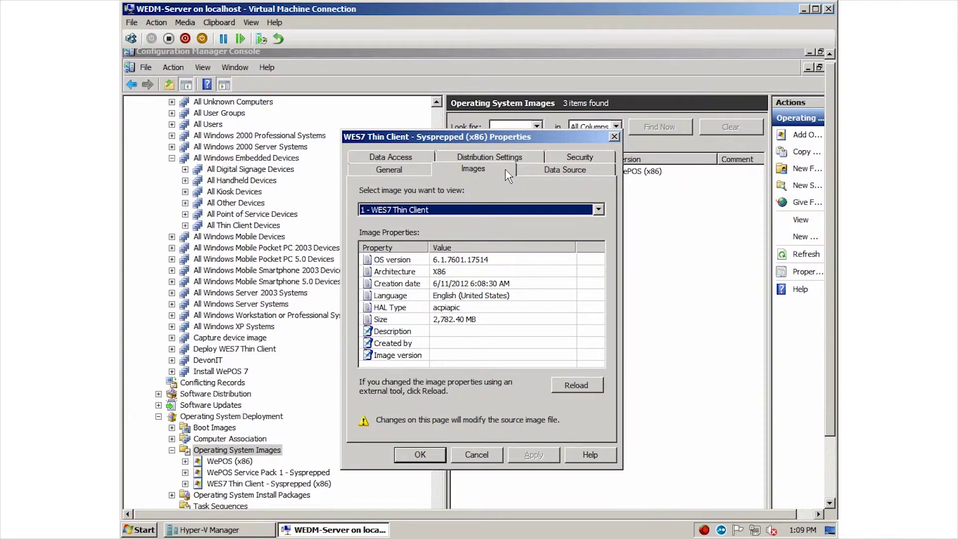
{"action": "left_click", "coordinate": [571, 175]}
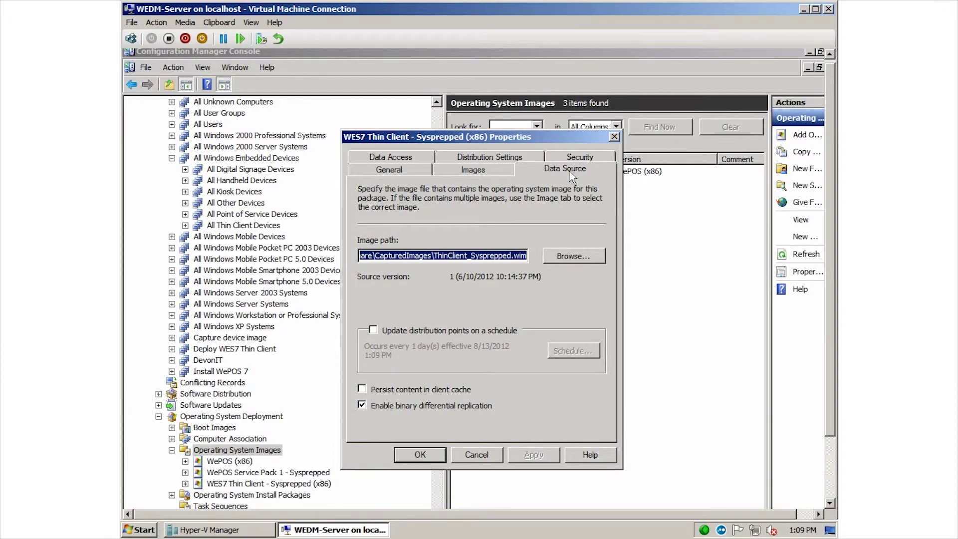
{"action": "left_click", "coordinate": [438, 455]}
Review the Deploy WePOS 7 (sysprepped) task sequence's restart, partition, operating system, Windows, network and driver actions without changing them.
{"action": "scroll", "coordinate": [316, 477], "scroll_direction": "down", "scroll_amount": 1}
{"action": "left_click", "coordinate": [227, 476]}
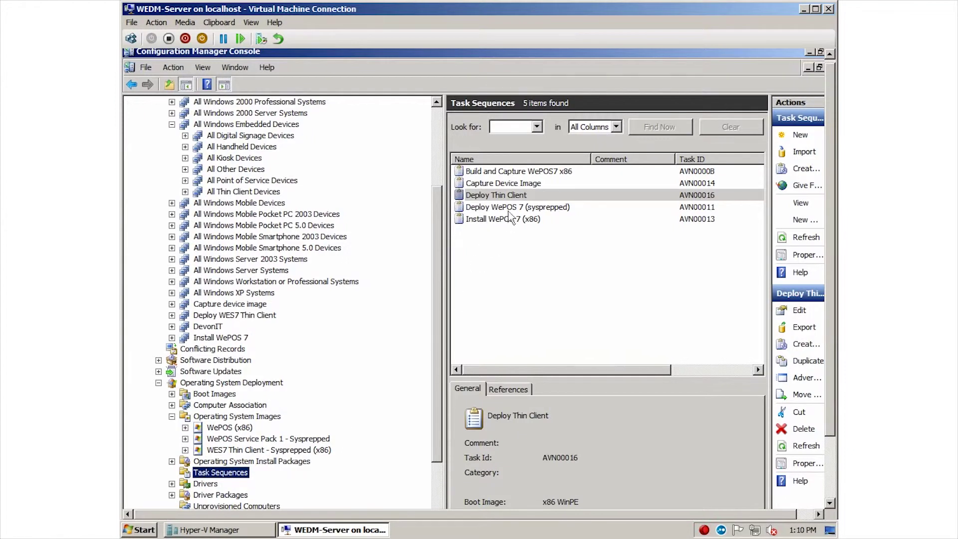
{"action": "right_click", "coordinate": [536, 206]}
{"action": "left_click", "coordinate": [540, 210]}
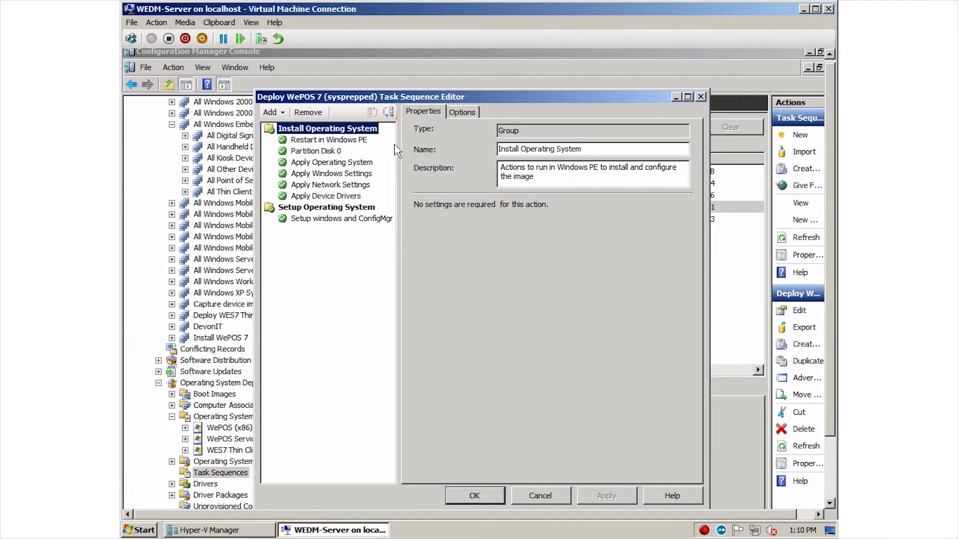
{"action": "left_click", "coordinate": [360, 141]}
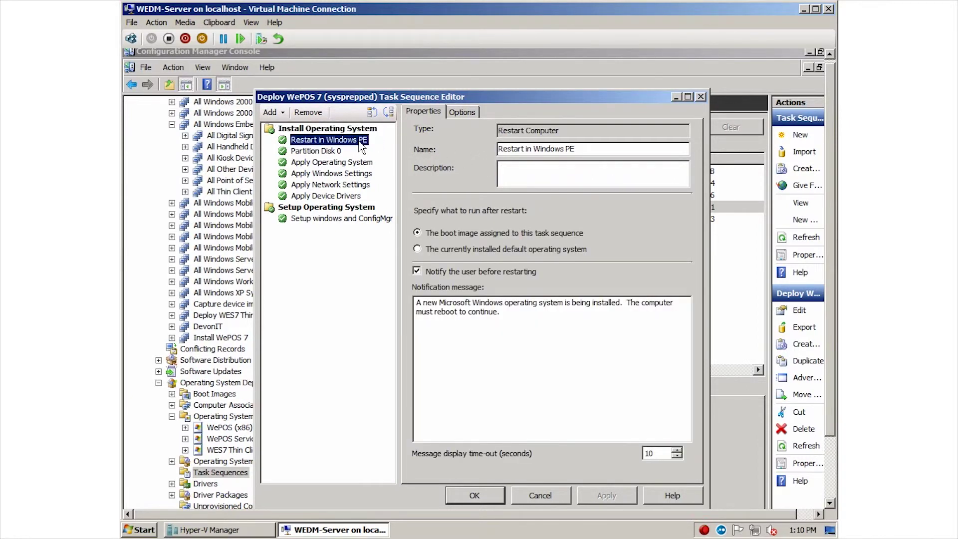
{"action": "left_click", "coordinate": [330, 153]}
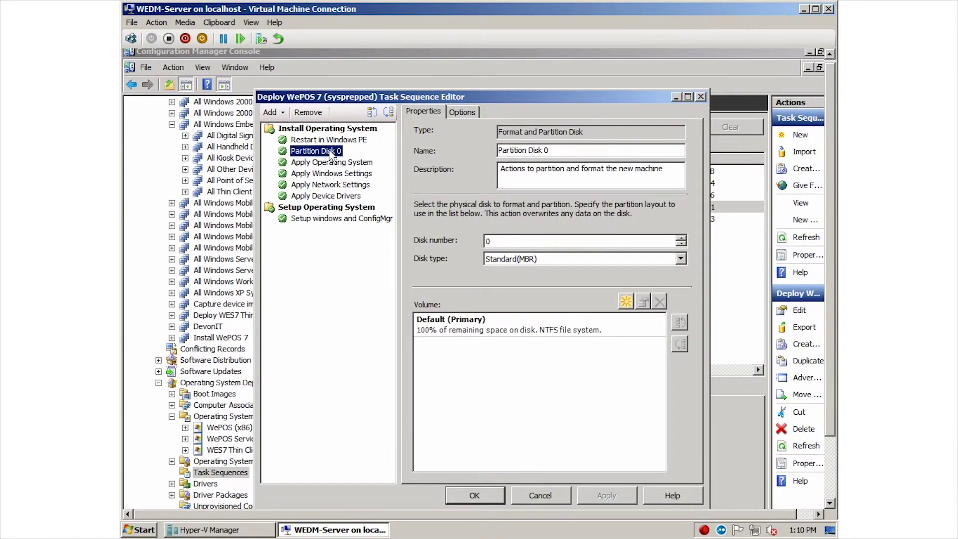
{"action": "left_click", "coordinate": [330, 163]}
{"action": "left_click", "coordinate": [317, 175]}
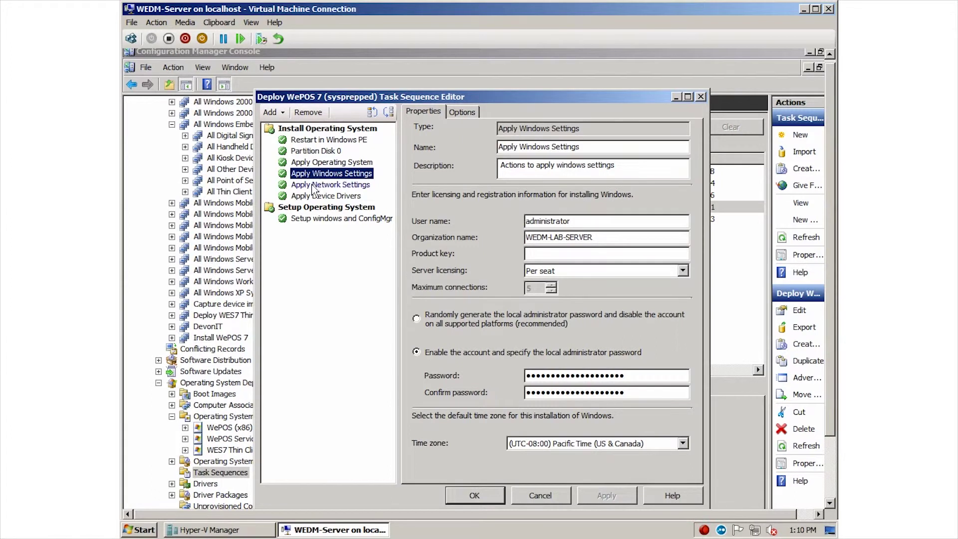
{"action": "left_click", "coordinate": [316, 185]}
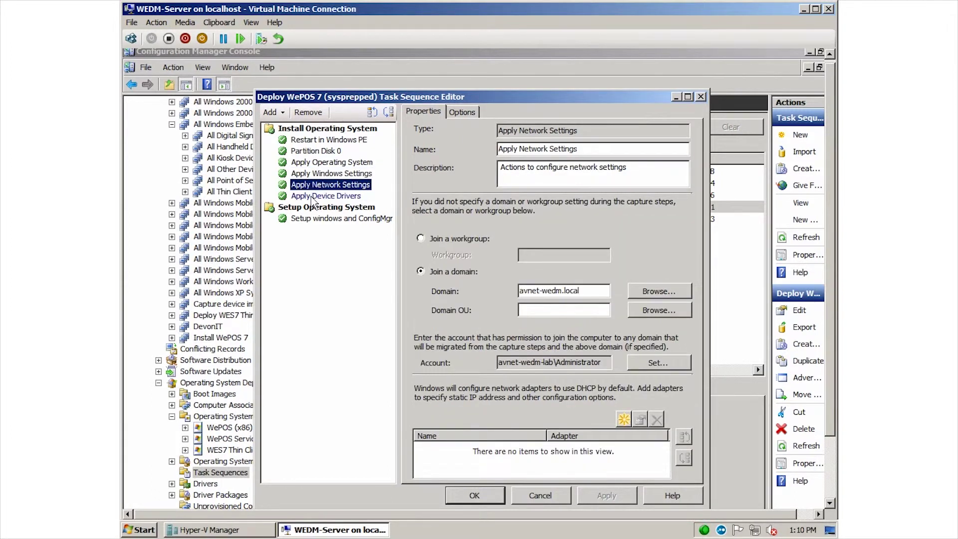
{"action": "left_click", "coordinate": [314, 197]}
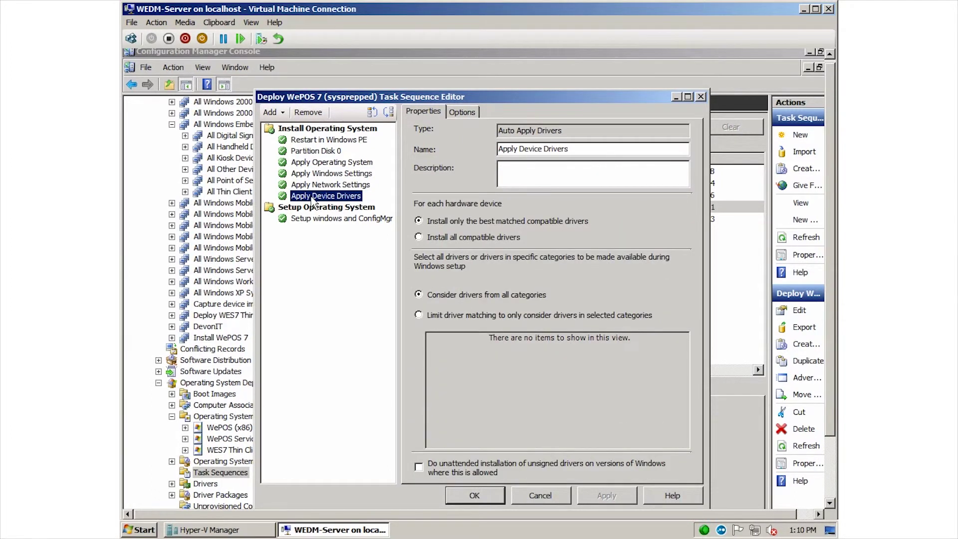
{"action": "left_click", "coordinate": [535, 497]}
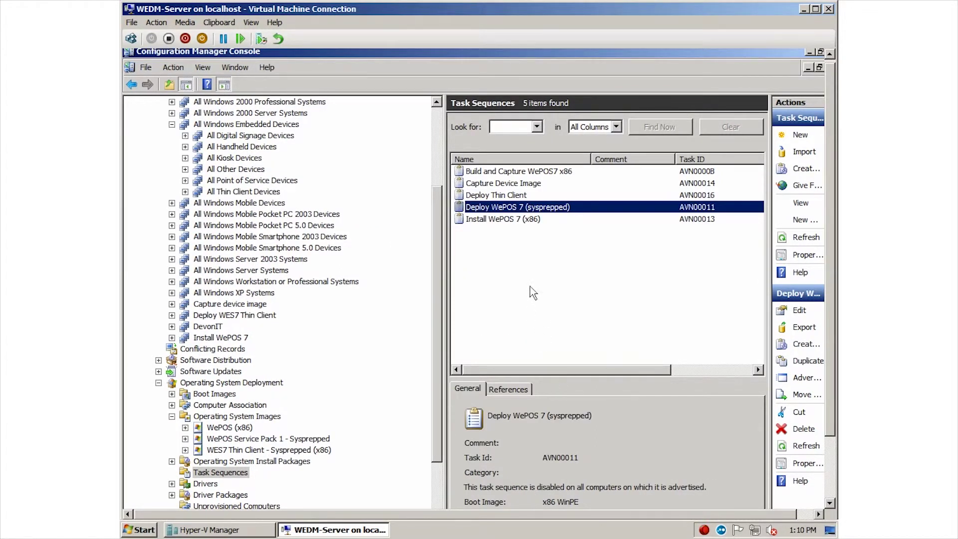
Advertise the Deploy Thin Client task sequence to the DevonIT collection and make it available to boot media and PXE.
{"action": "right_click", "coordinate": [503, 195]}
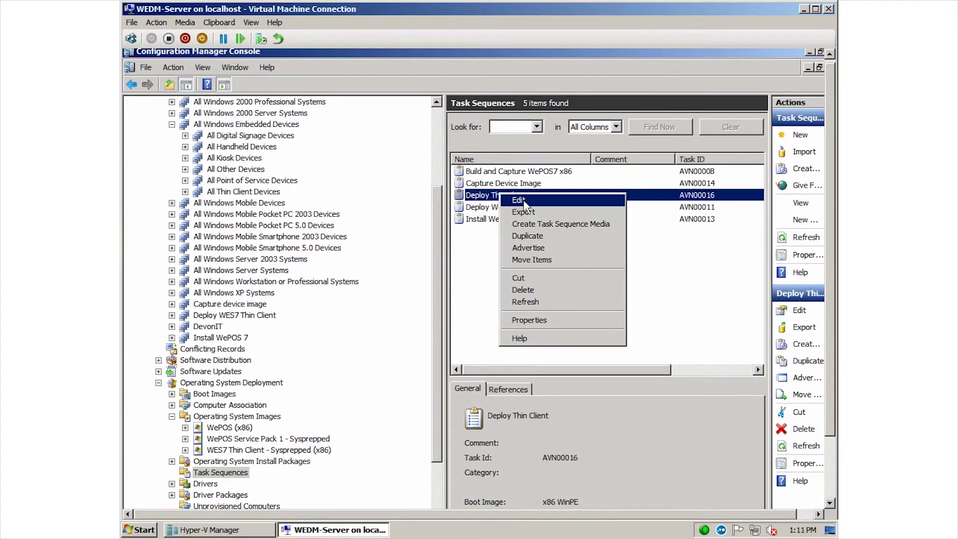
{"action": "left_click", "coordinate": [543, 248]}
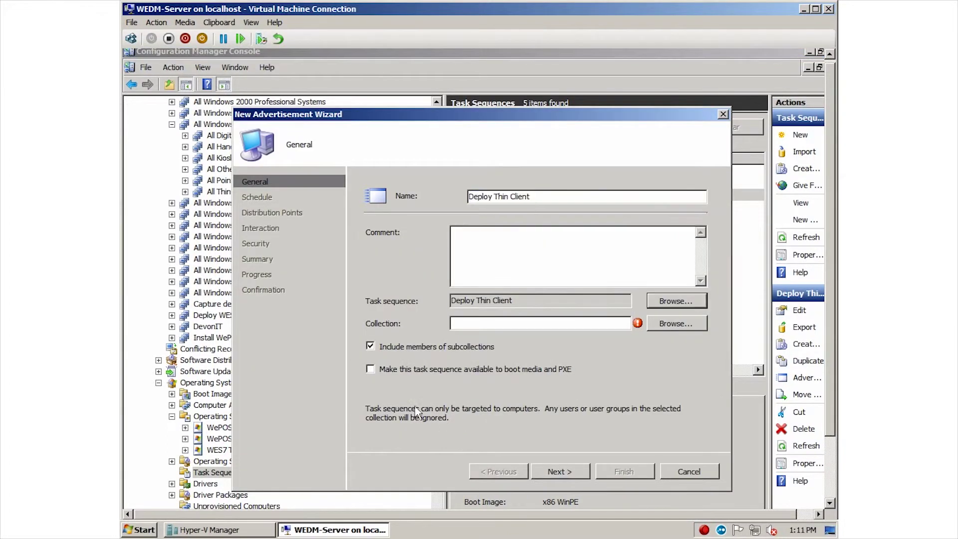
{"action": "left_click", "coordinate": [370, 369]}
{"action": "left_click", "coordinate": [664, 327]}
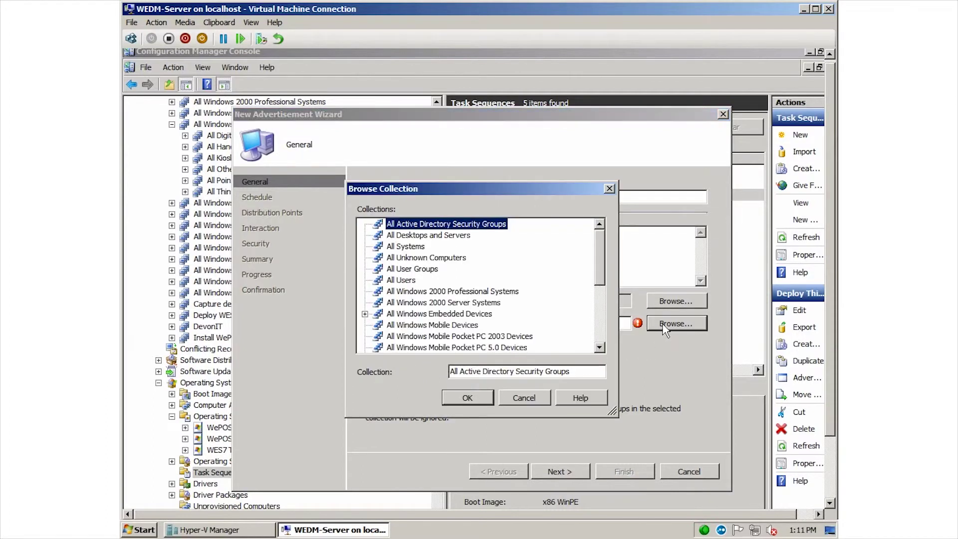
{"action": "left_click_drag", "start_coordinate": [601, 274], "coordinate": [594, 350]}
{"action": "left_click", "coordinate": [407, 315]}
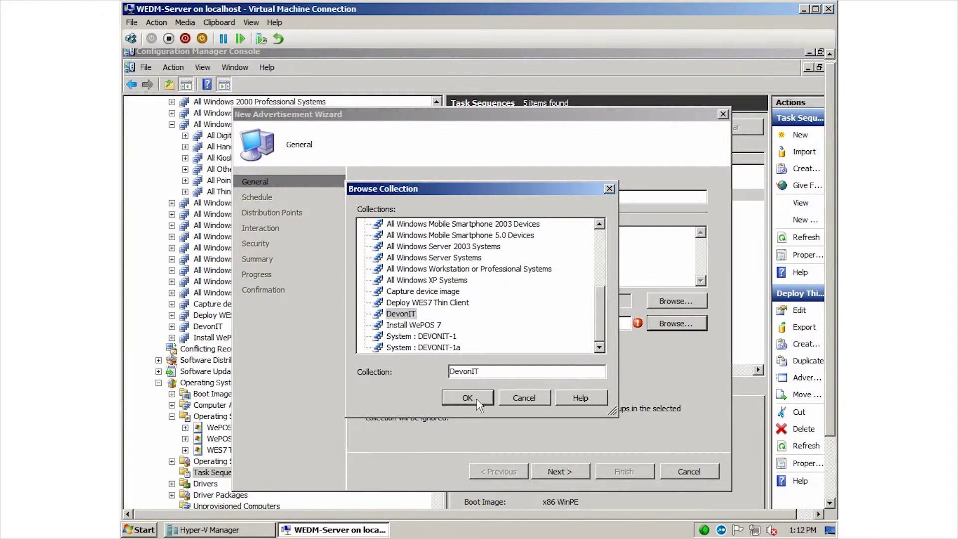
{"action": "left_click", "coordinate": [457, 396]}
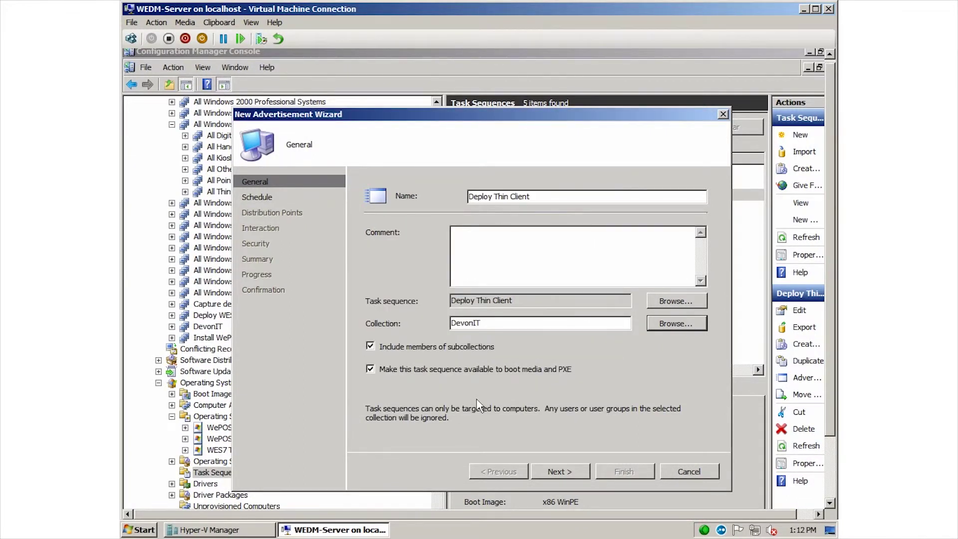
{"action": "left_click", "coordinate": [574, 474]}
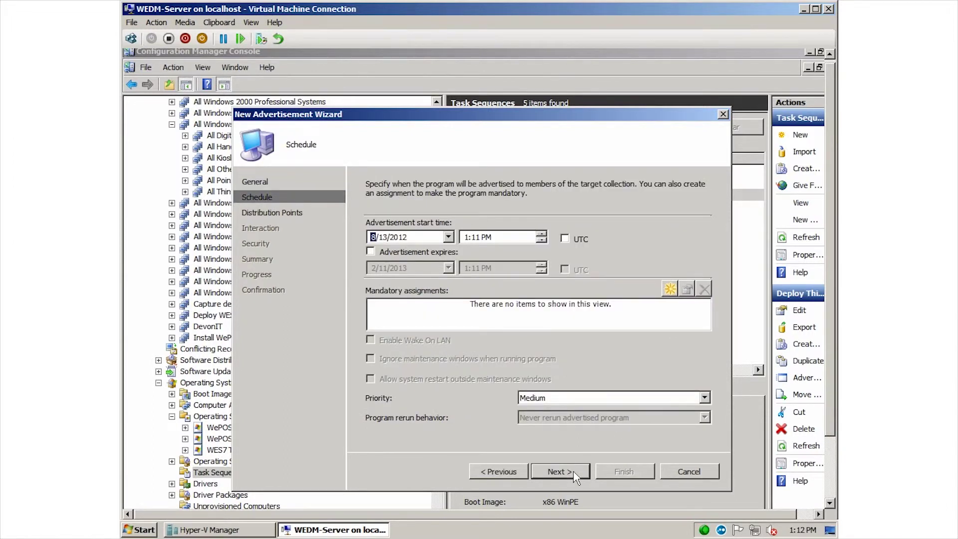
Add a mandatory assignment to run as soon as possible, ignoring maintenance windows and allowing system restart outside them.
{"action": "left_click", "coordinate": [670, 289]}
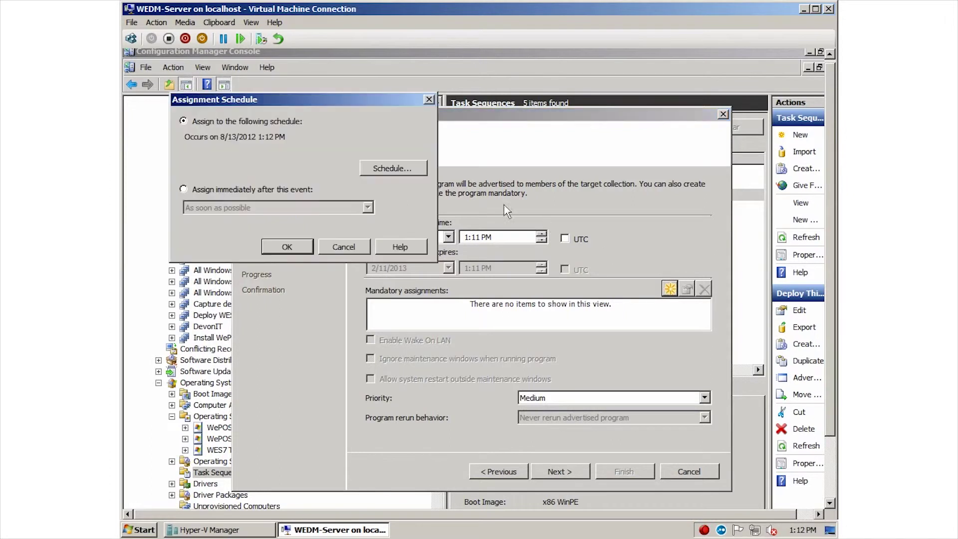
{"action": "left_click", "coordinate": [184, 190]}
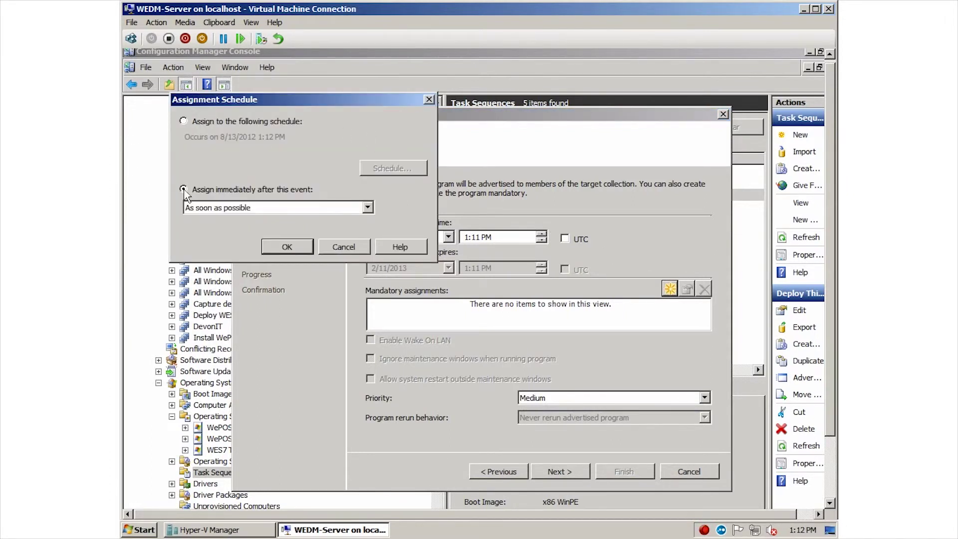
{"action": "left_click", "coordinate": [274, 246]}
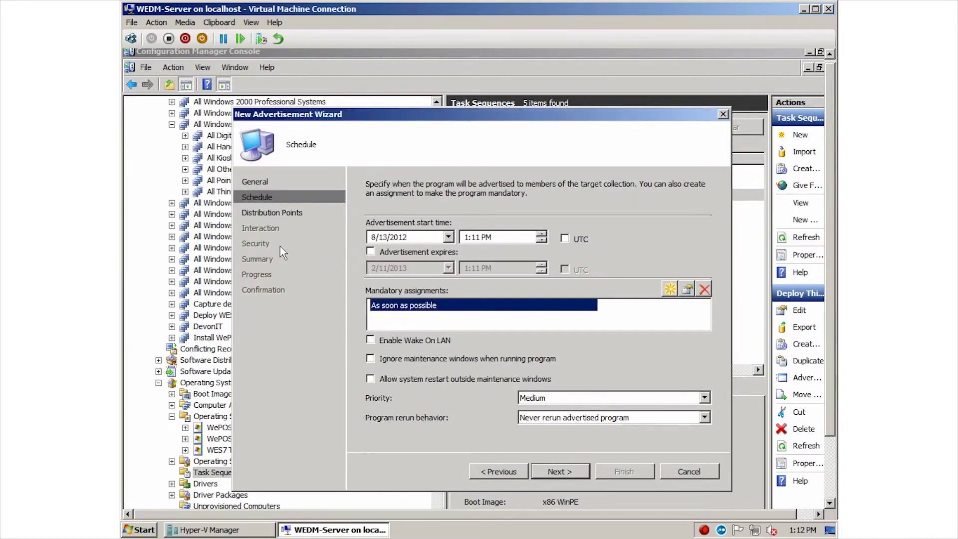
{"action": "left_click", "coordinate": [370, 359]}
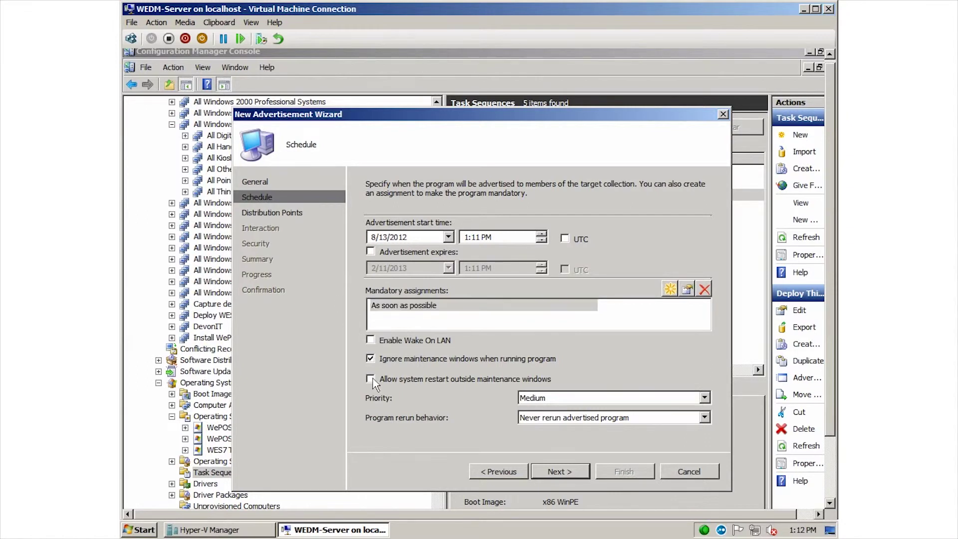
{"action": "left_click", "coordinate": [371, 378]}
{"action": "left_click", "coordinate": [558, 475]}
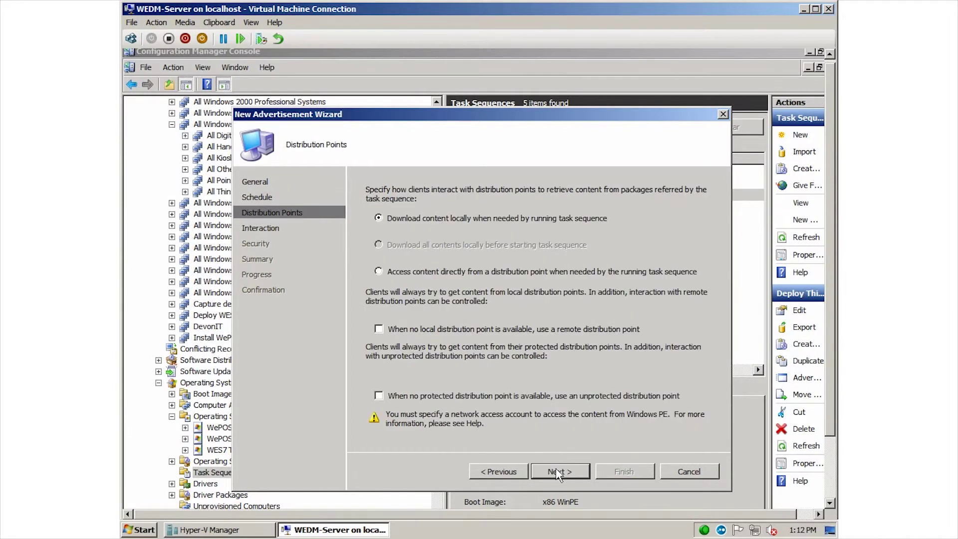
Have clients access content directly from a distribution point, allowing remote and unprotected distribution points as fallback.
{"action": "left_click", "coordinate": [379, 271]}
{"action": "left_click", "coordinate": [379, 396]}
{"action": "left_click", "coordinate": [555, 472]}
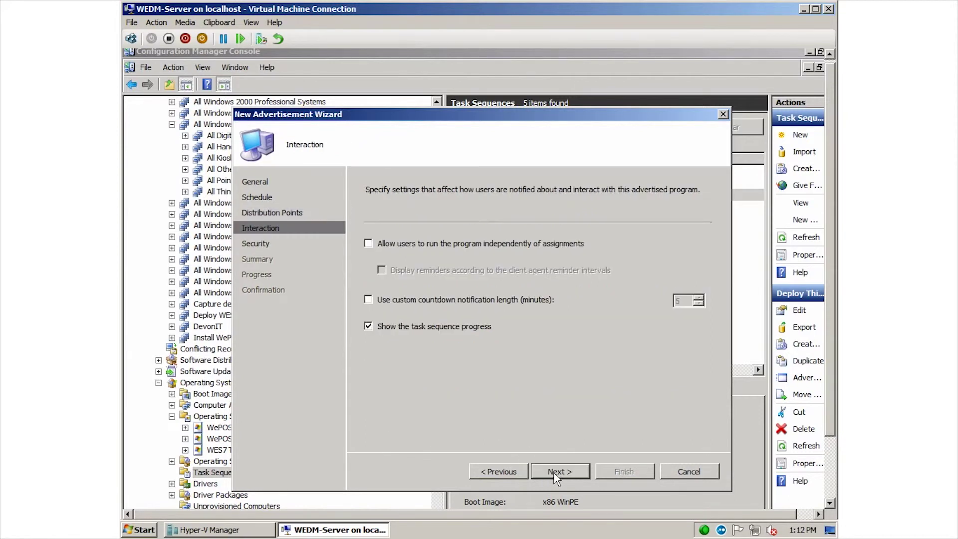
Allow users to run the program independently with a custom countdown notification length, keep the default security rights and create the advertisement.
{"action": "left_click", "coordinate": [372, 245]}
{"action": "left_click", "coordinate": [372, 300]}
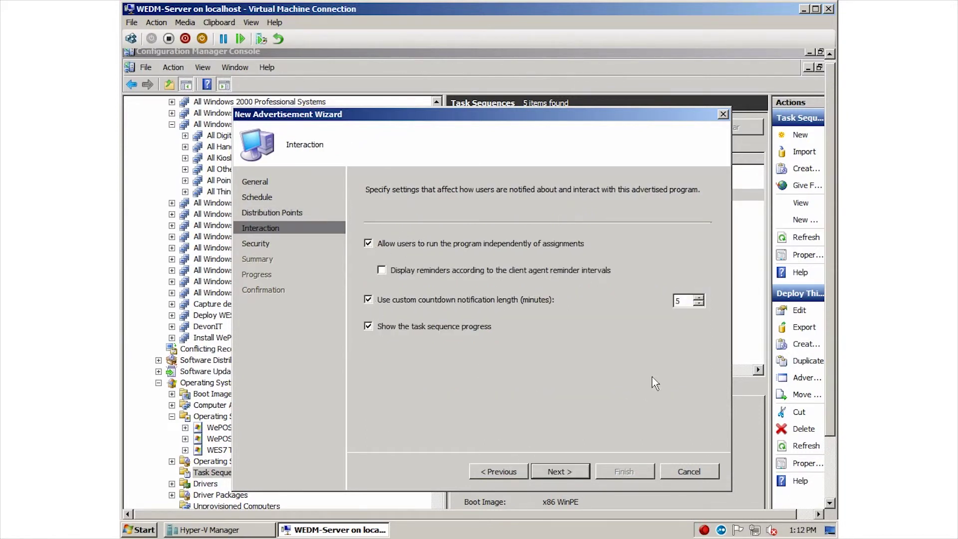
{"action": "left_click", "coordinate": [700, 303]}
{"action": "left_click", "coordinate": [554, 473]}
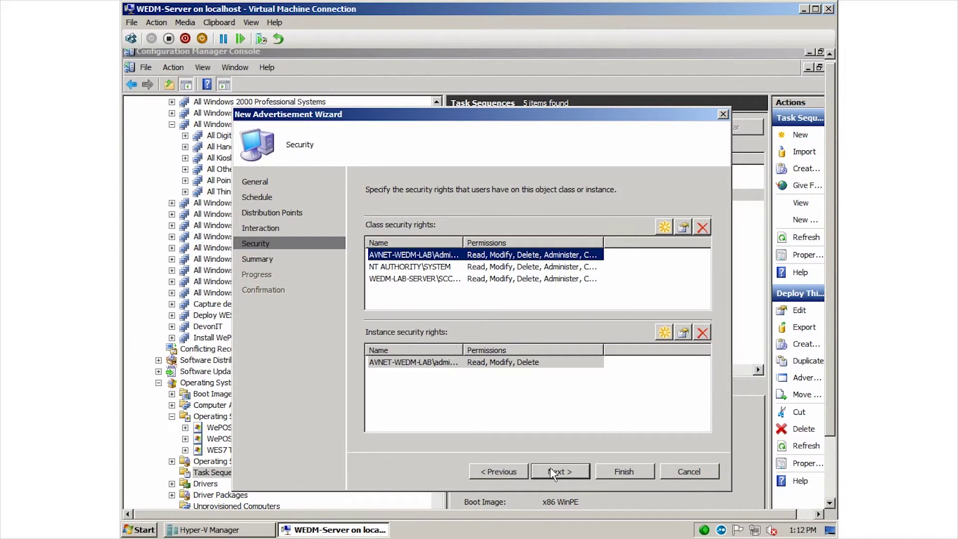
{"action": "left_click", "coordinate": [554, 473]}
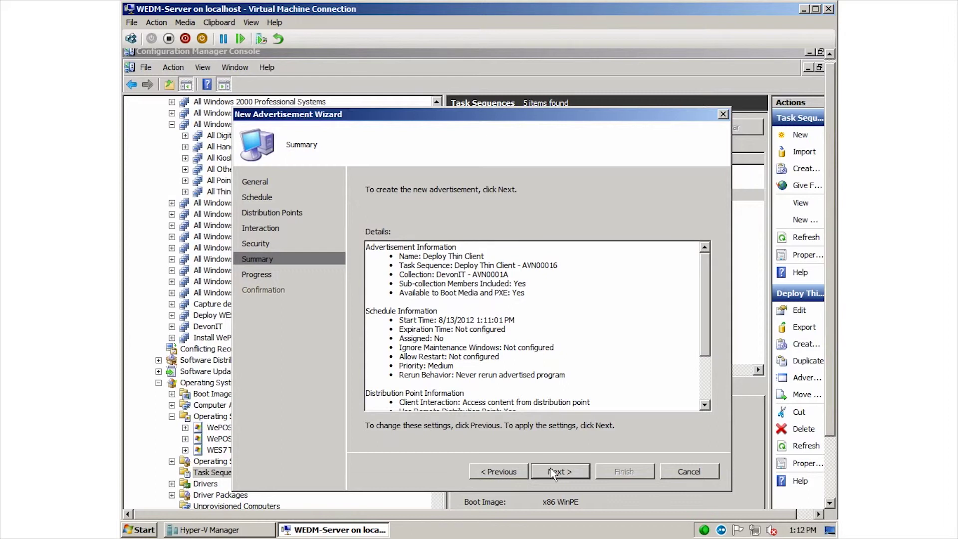
{"action": "left_click", "coordinate": [554, 473]}
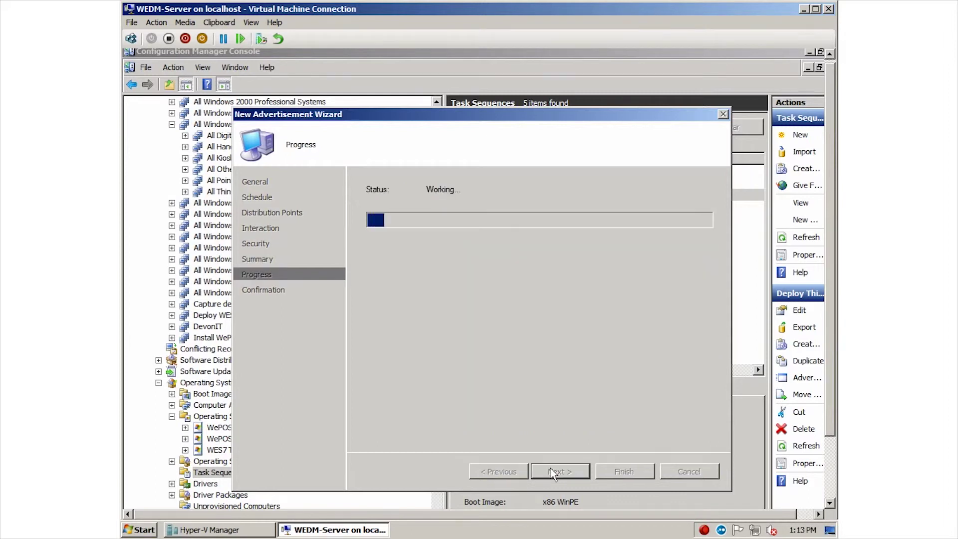